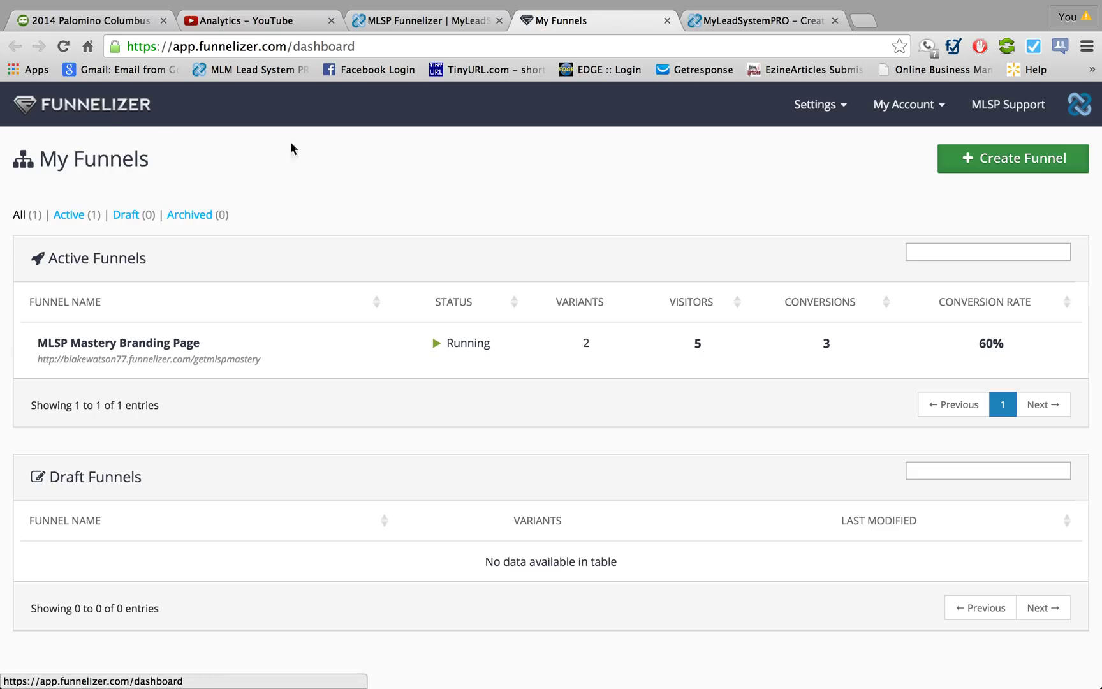
Create a new funnel, entering 'Weight Loss Funnel' as its name and 'weightloss' as its slug
left_click(1014, 164)
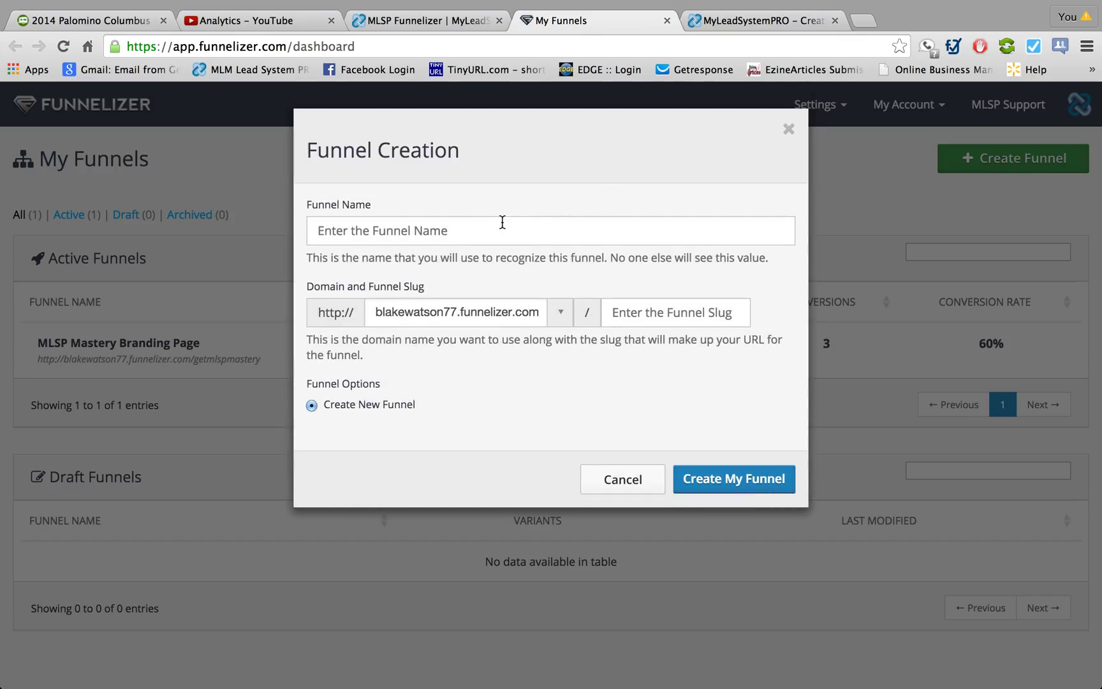
left_click(497, 222)
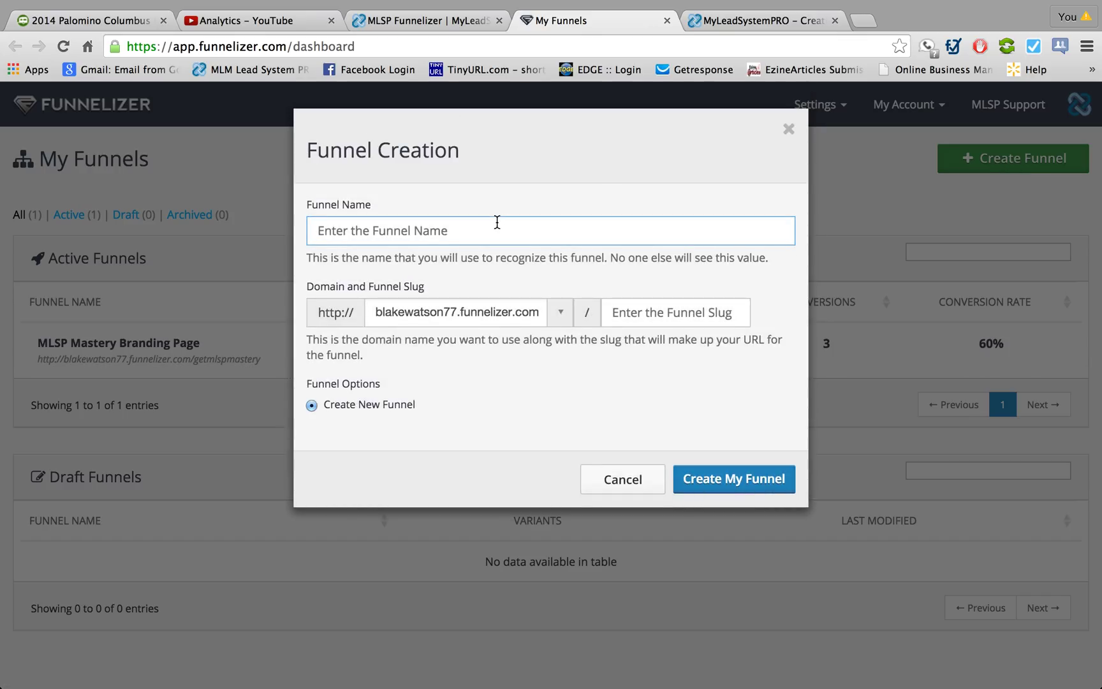
type("W")
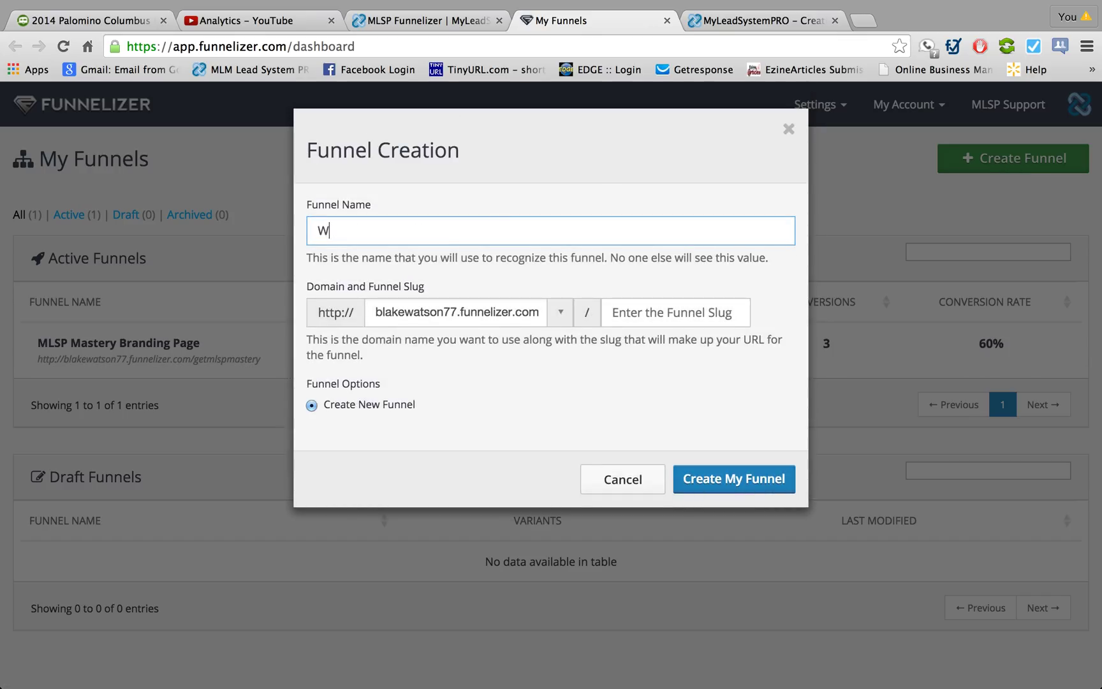
type("eight Loss Funnel")
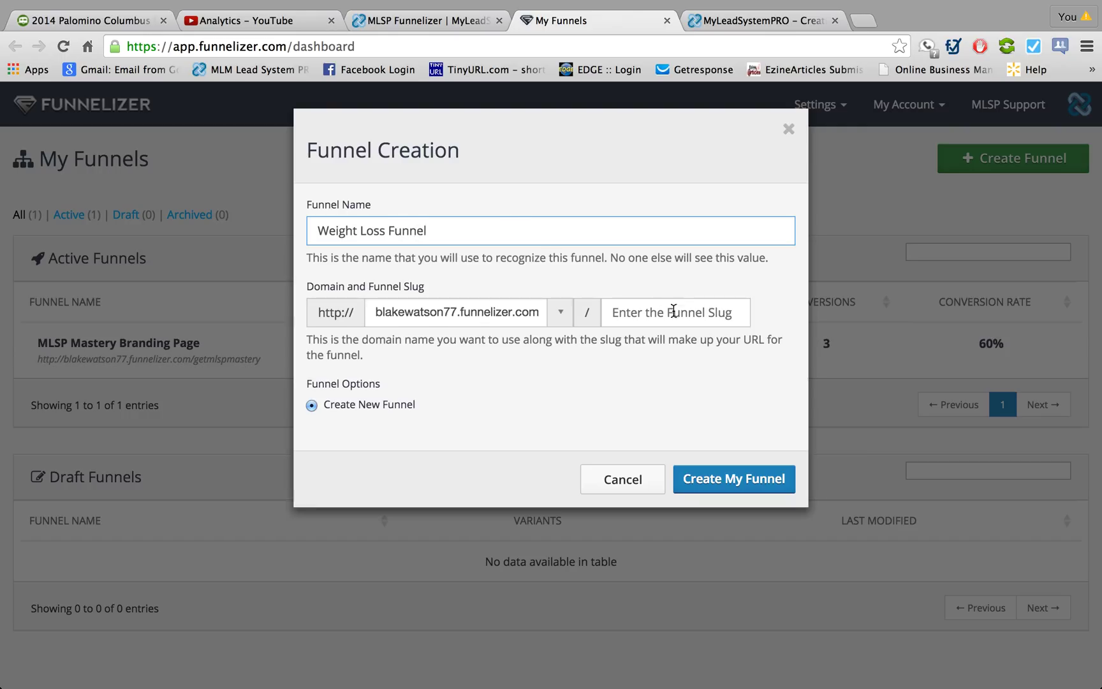
left_click(671, 311)
type("weigh")
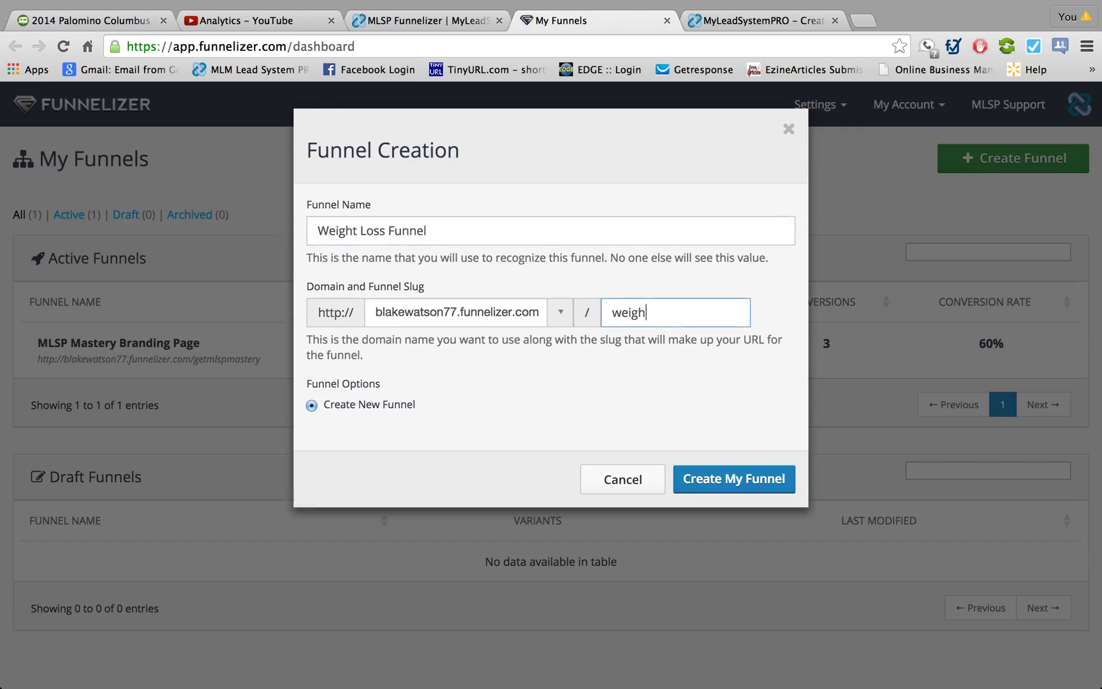
type("tloss")
Create the funnel and give its new page the name 'weight loss' and slug 'weightloss'
left_click(703, 480)
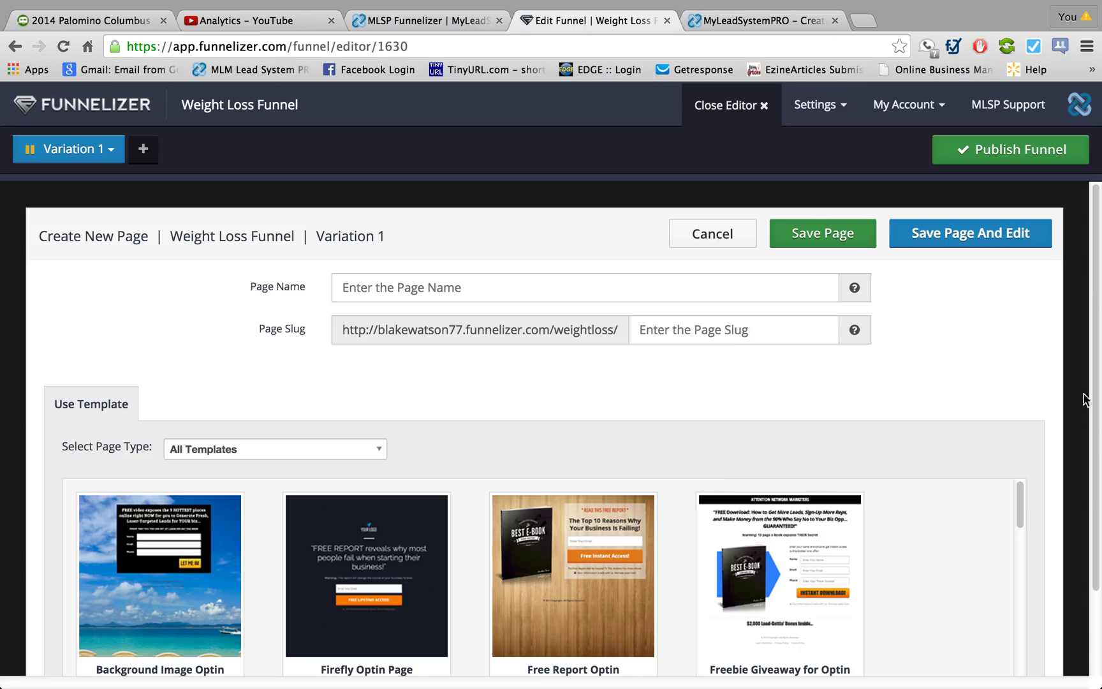
left_click_drag(1097, 374, 1096, 413)
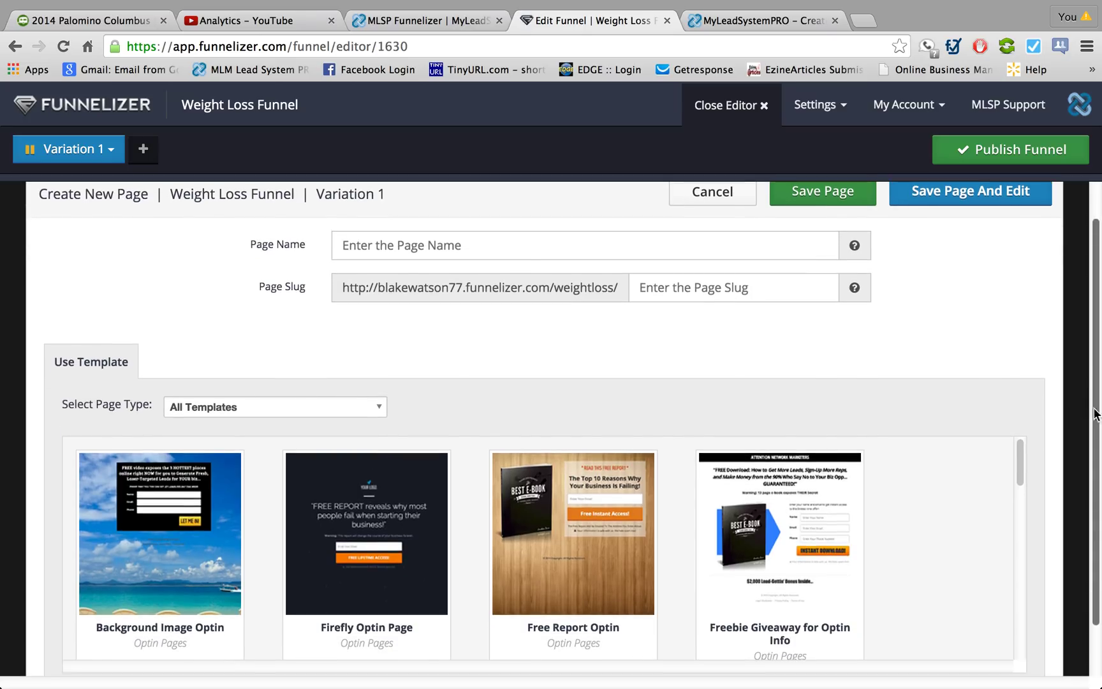
left_click(457, 245)
type("we")
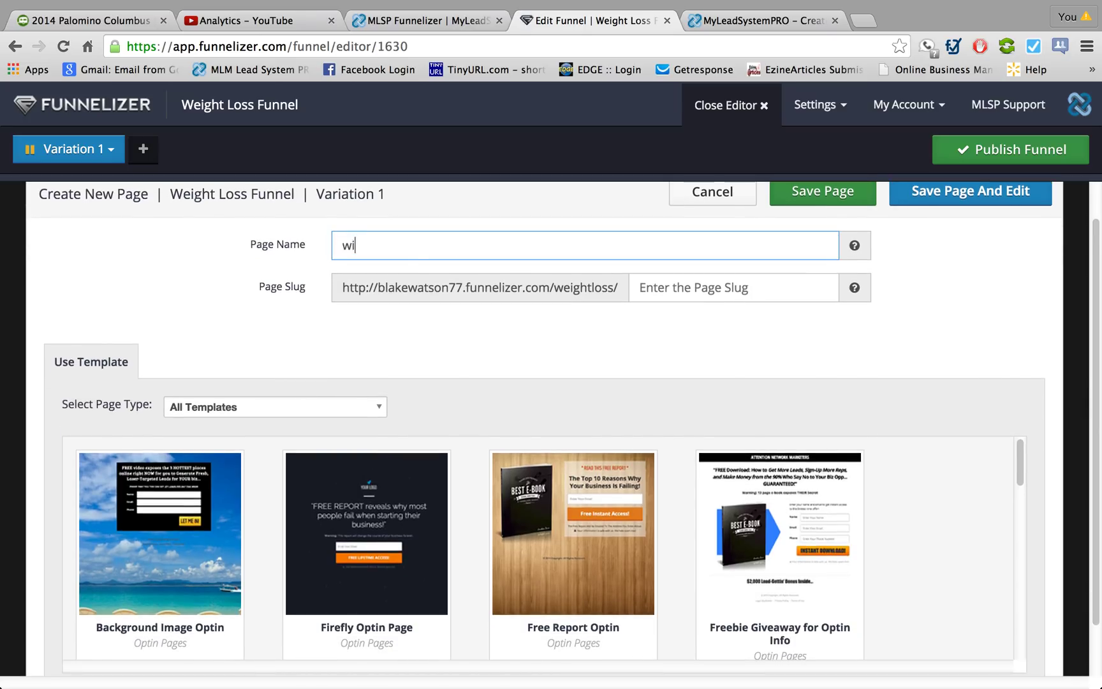
type("i")
key("BackSpace")
key("BackSpace")
type("eight loss")
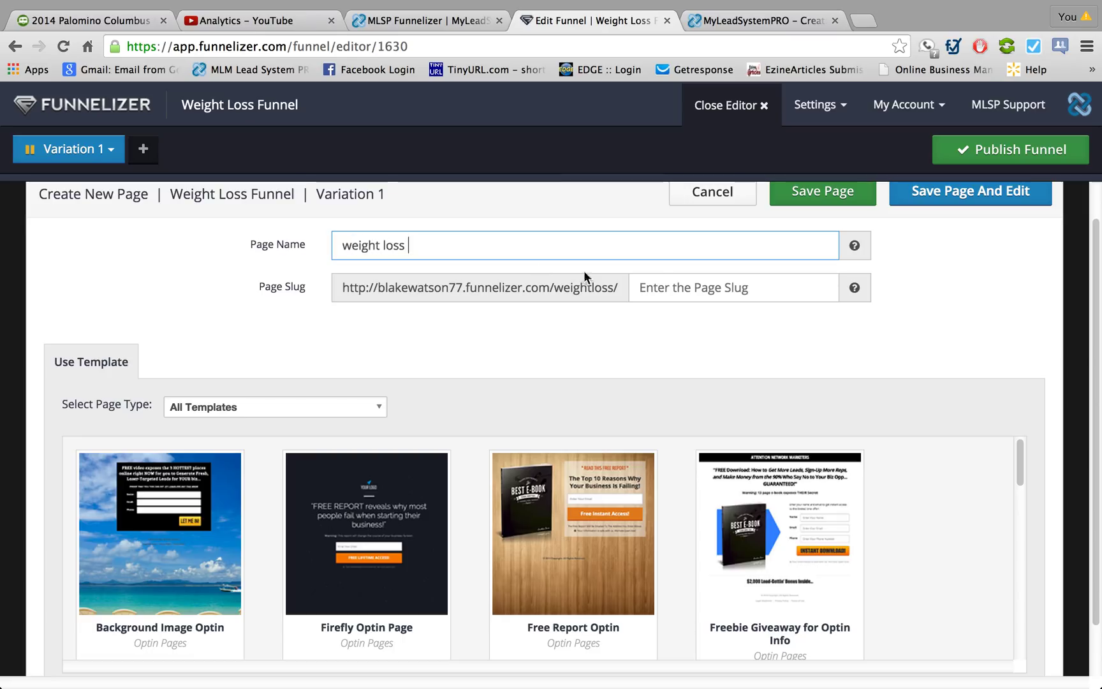
left_click(641, 287)
type("weightloss")
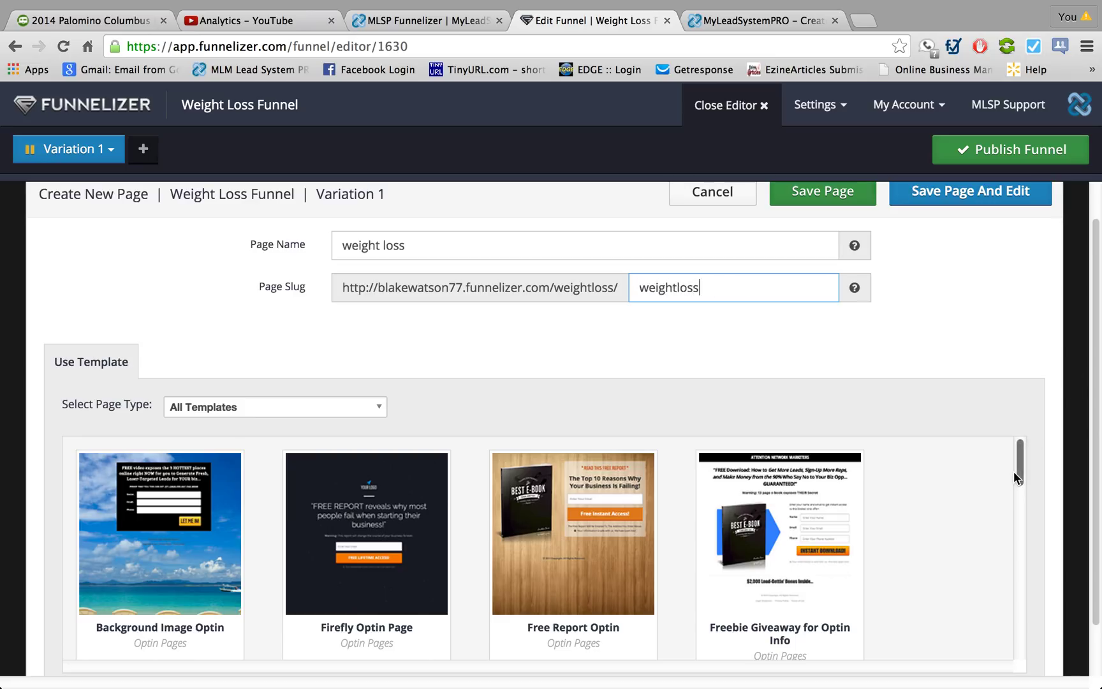
Choose the Firefly Optin Page template for the page
left_click_drag(1014, 471, 1011, 438)
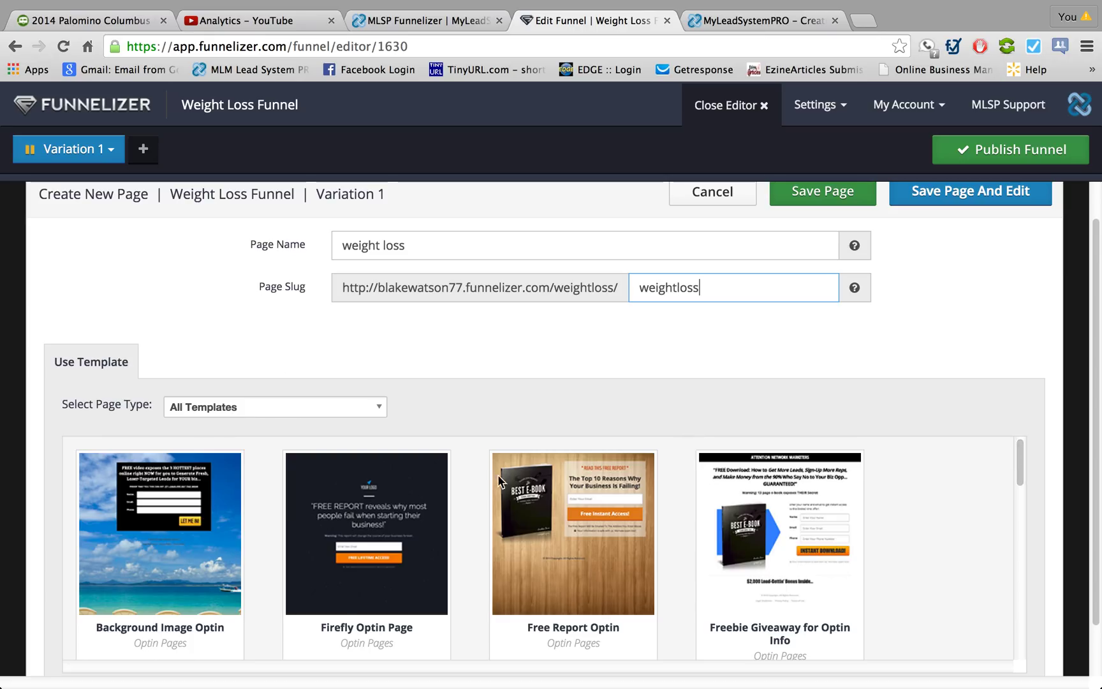
mouse_move(363, 509)
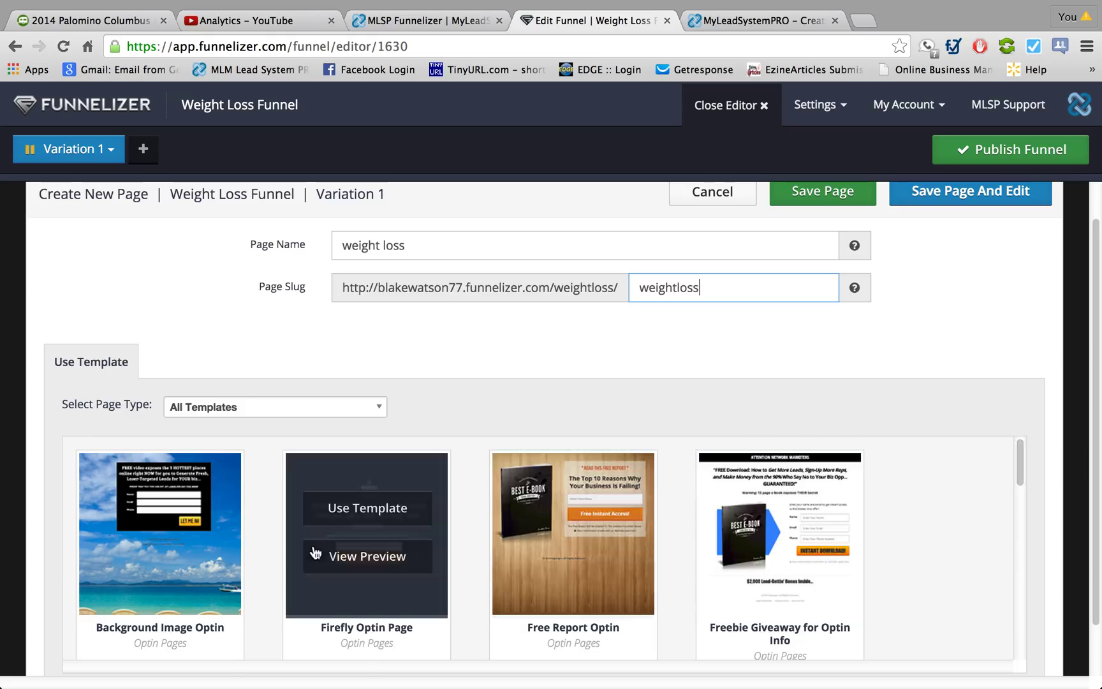
left_click(350, 509)
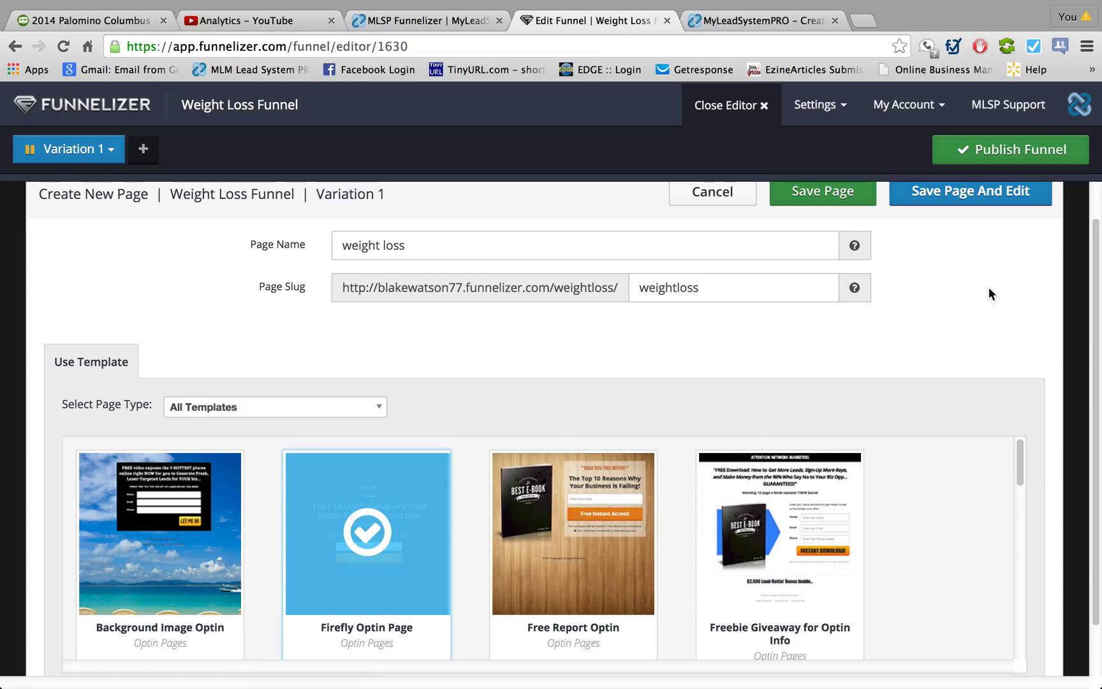
Save the page and open it in the editor, checking its Page Properties
left_click(960, 201)
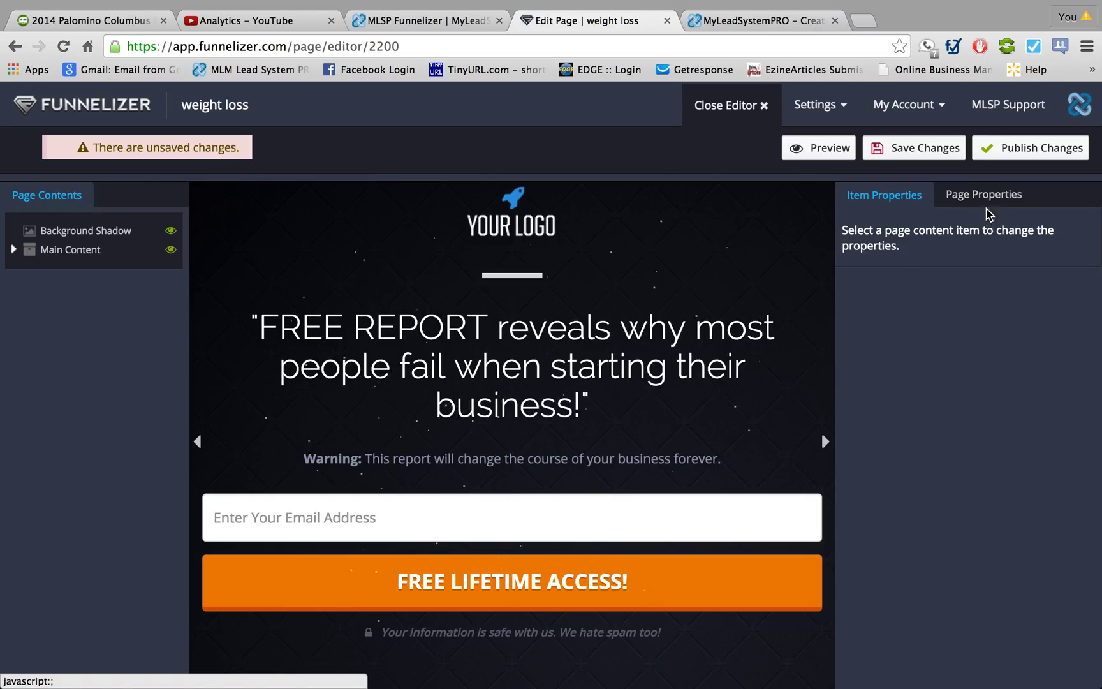
left_click(983, 205)
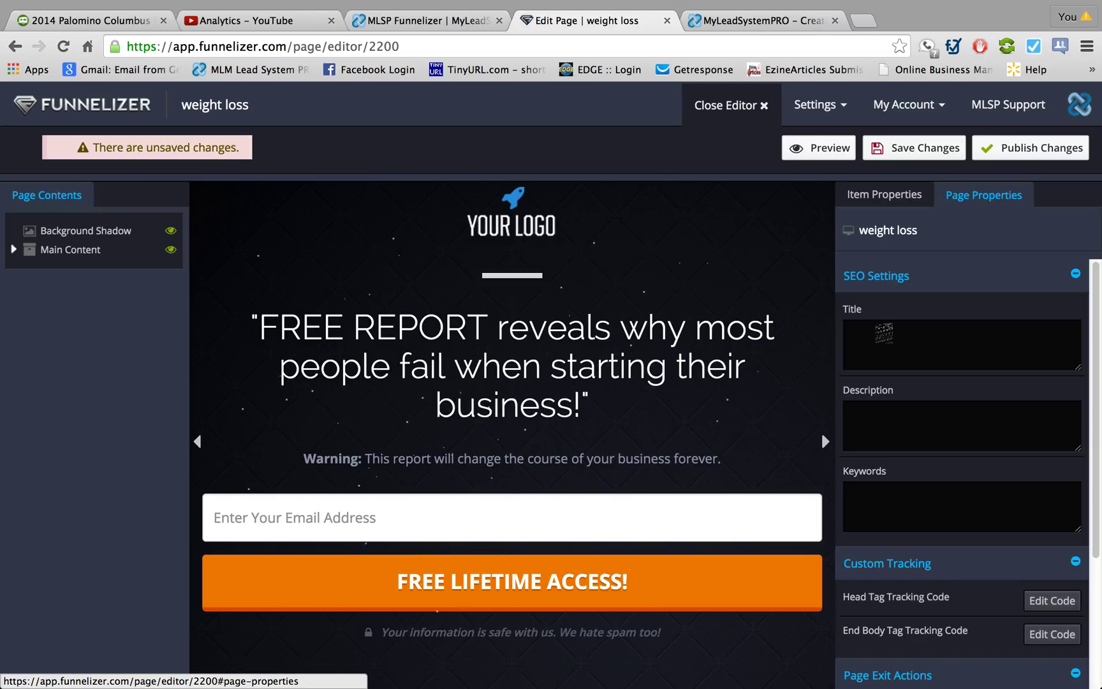
left_click(885, 199)
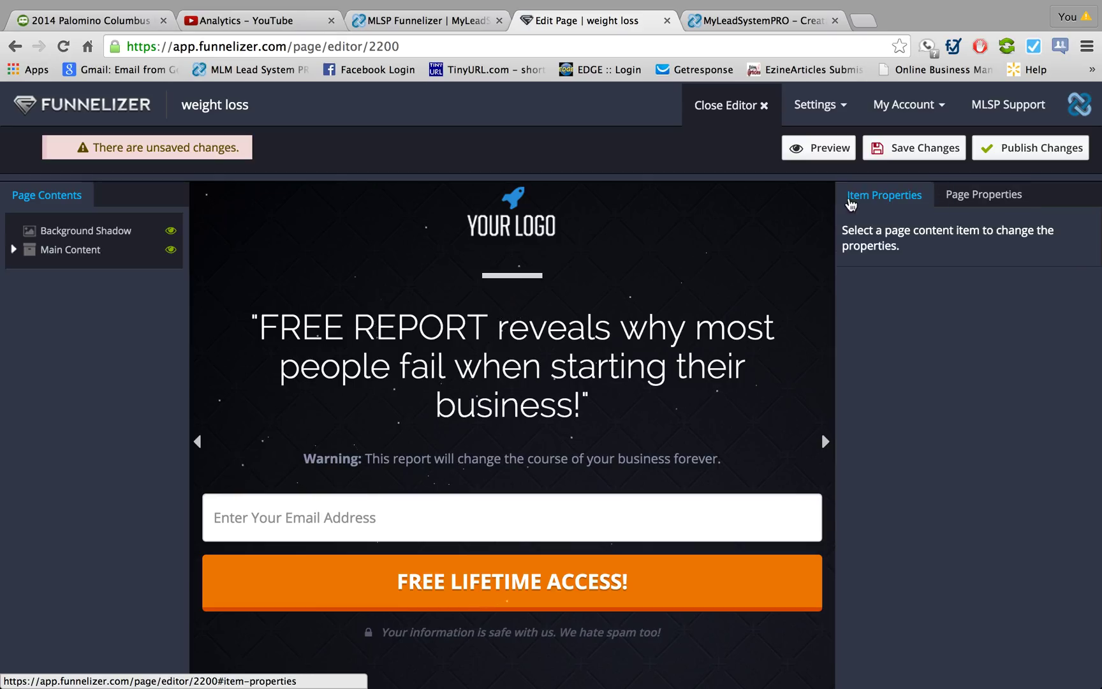
Select the logo and browse alternative images, keeping the default logo
left_click(550, 236)
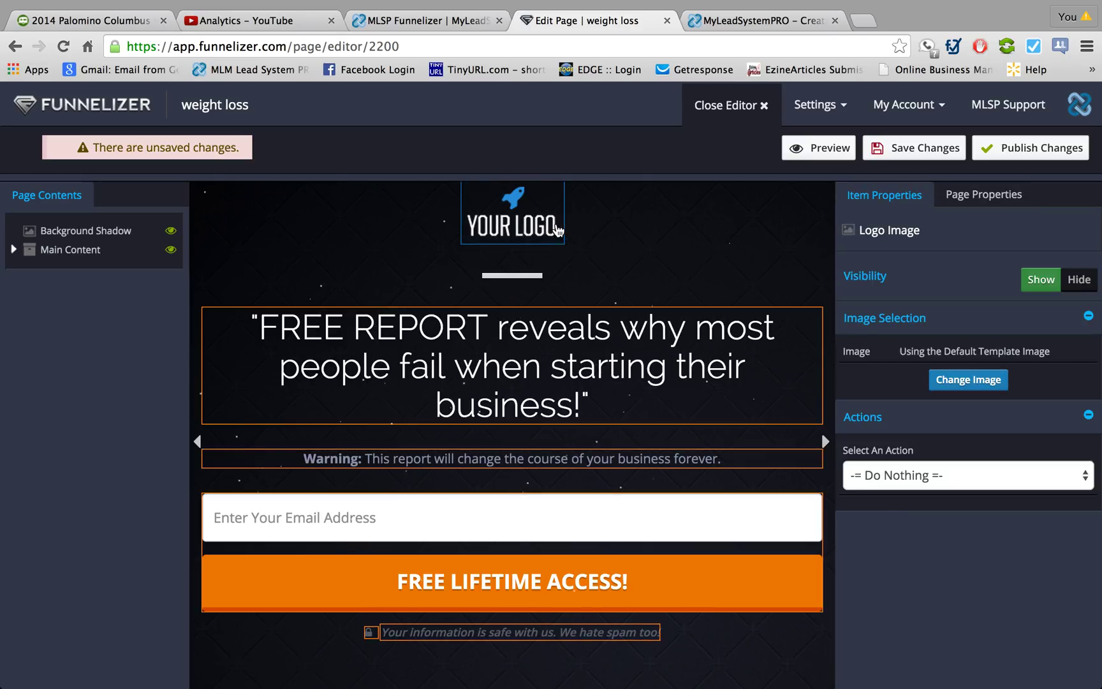
left_click_drag(552, 232, 539, 228)
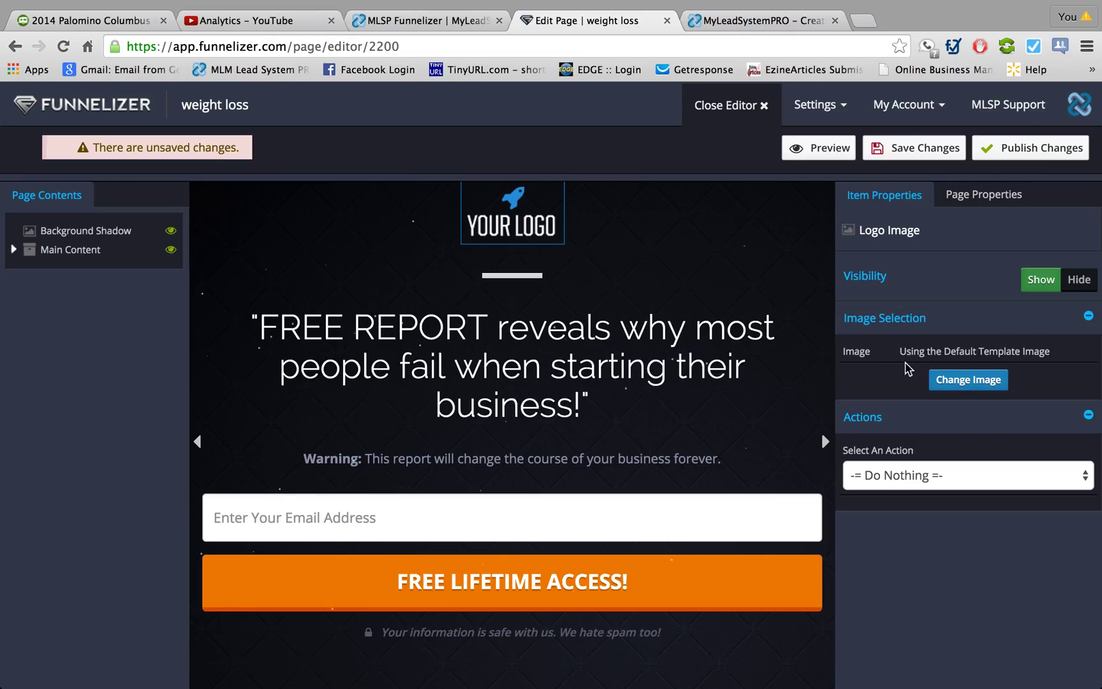
left_click(955, 381)
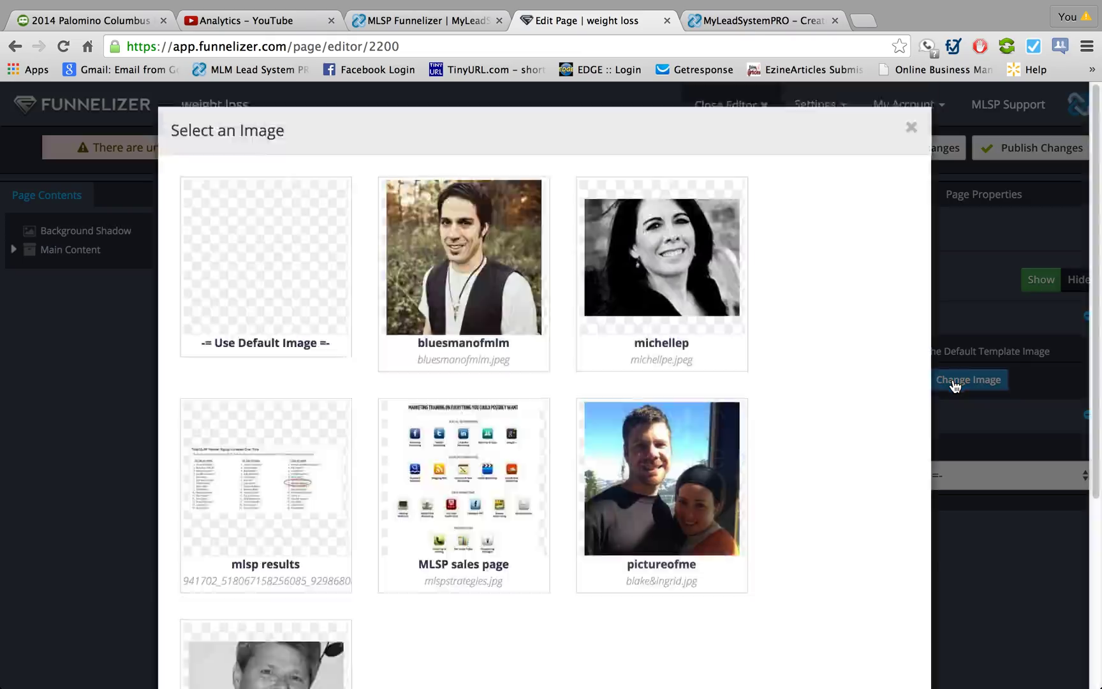
left_click(912, 130)
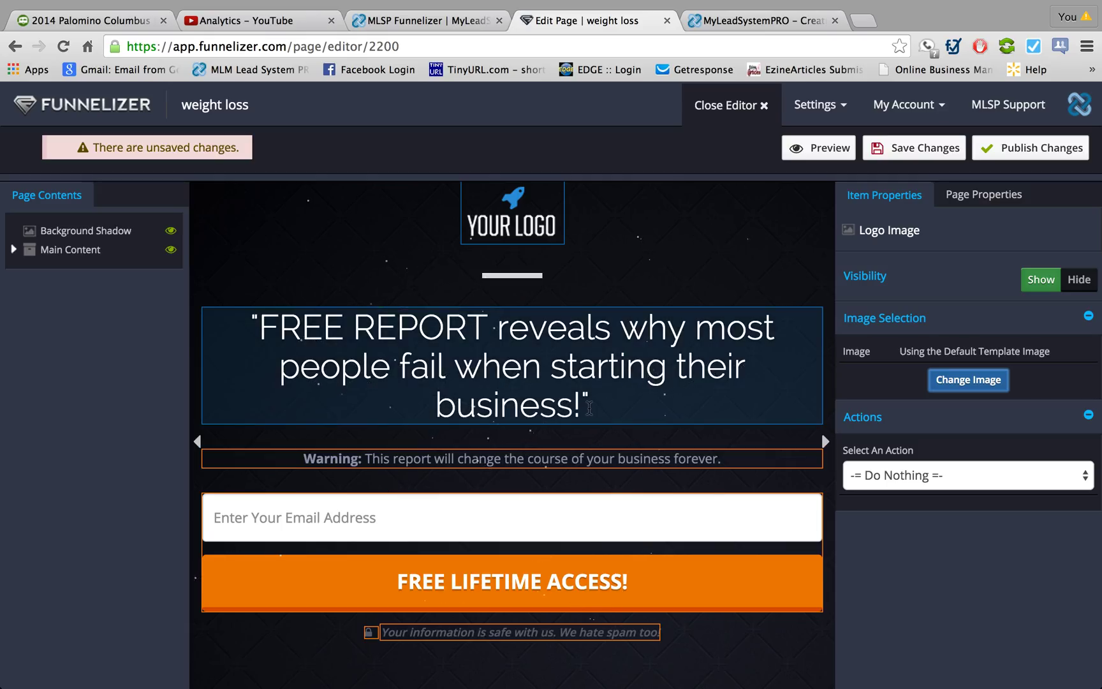
Rewrite the headline to read 'FREE REPORT reveals how to lose 5 pounds in 5 days.'
left_click_drag(592, 411, 622, 329)
key("BackSpace")
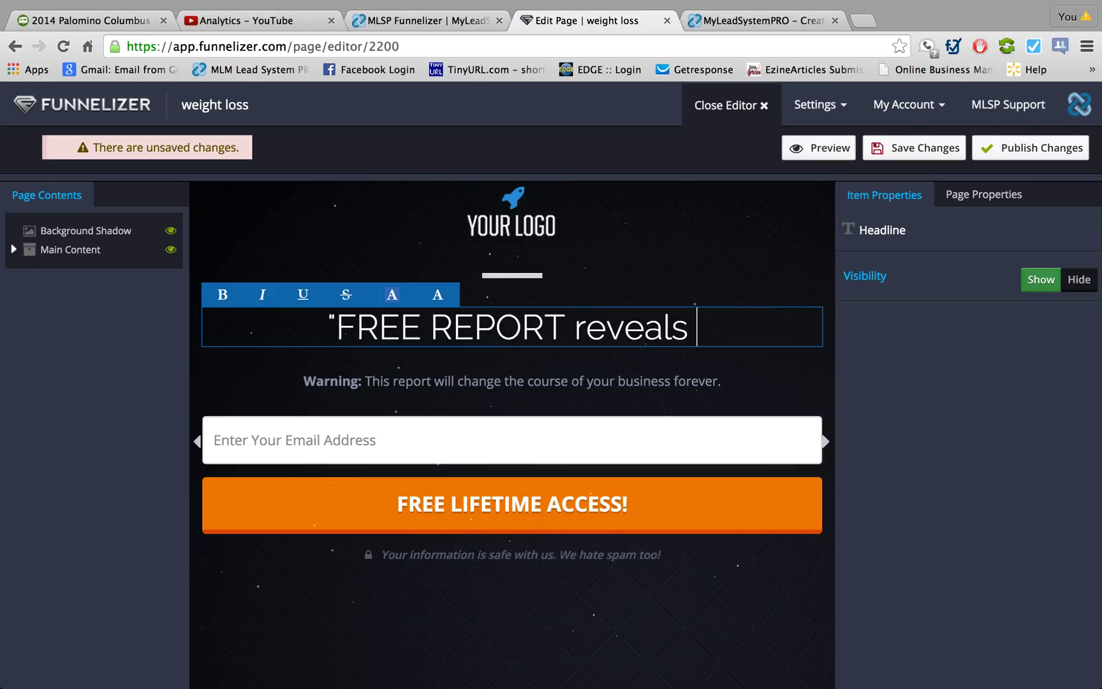
type("how to lose we")
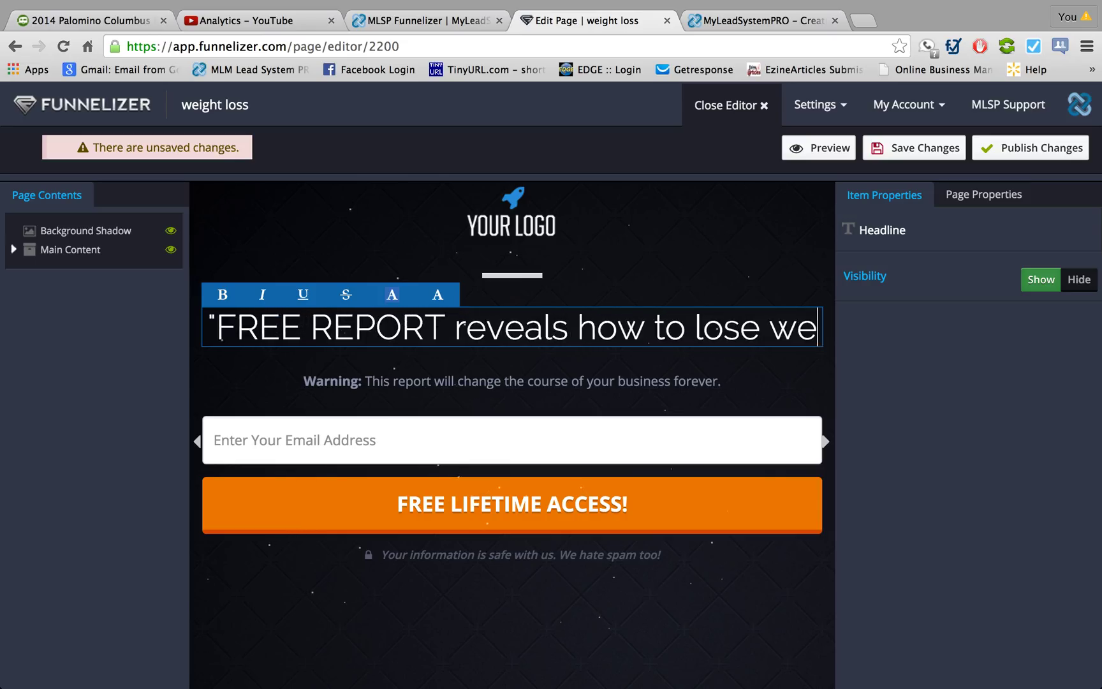
type("ight in 5 day")
key("BackSpace")
key("BackSpace")
key("BackSpace")
key("BackSpace")
key("BackSpace")
key("BackSpace")
key("BackSpace")
key("BackSpace")
key("BackSpace")
key("BackSpace")
key("BackSpace")
key("BackSpace")
key("BackSpace")
key("BackSpace")
key("BackSpace")
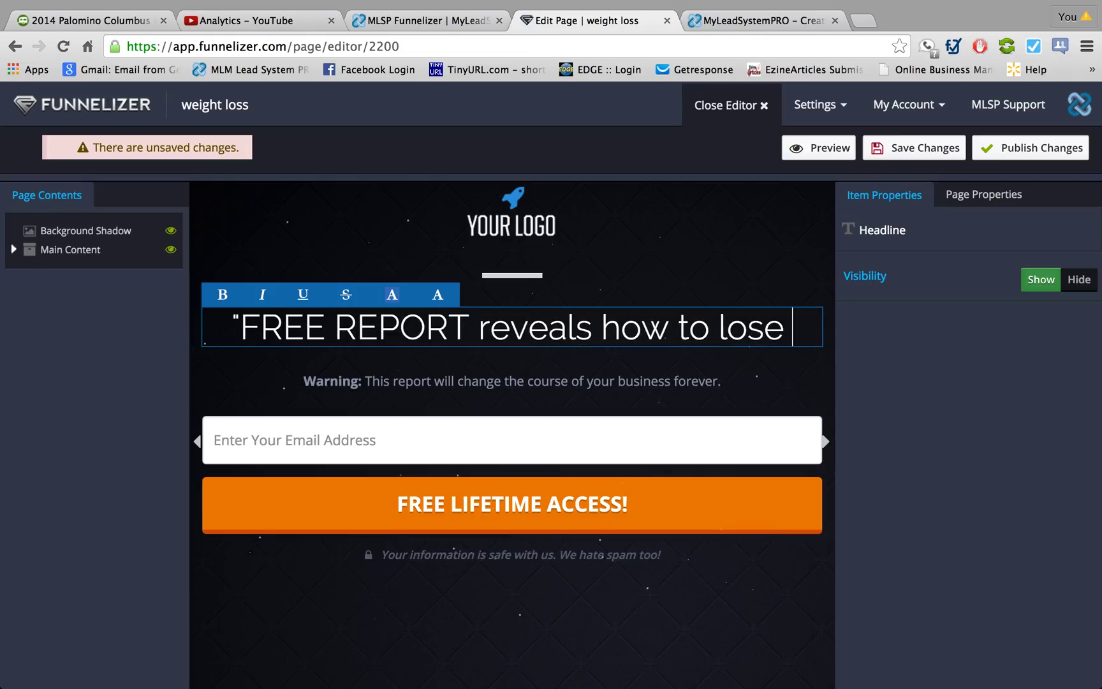
type("5 ")
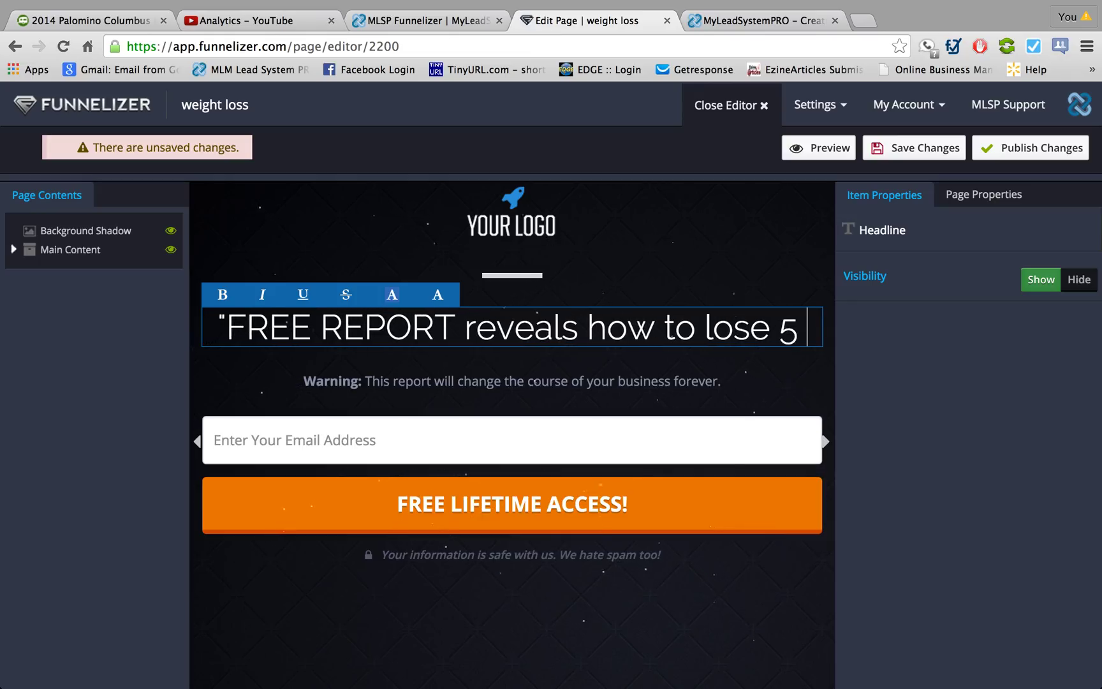
type("poi")
key("BackSpace")
type("unds in")
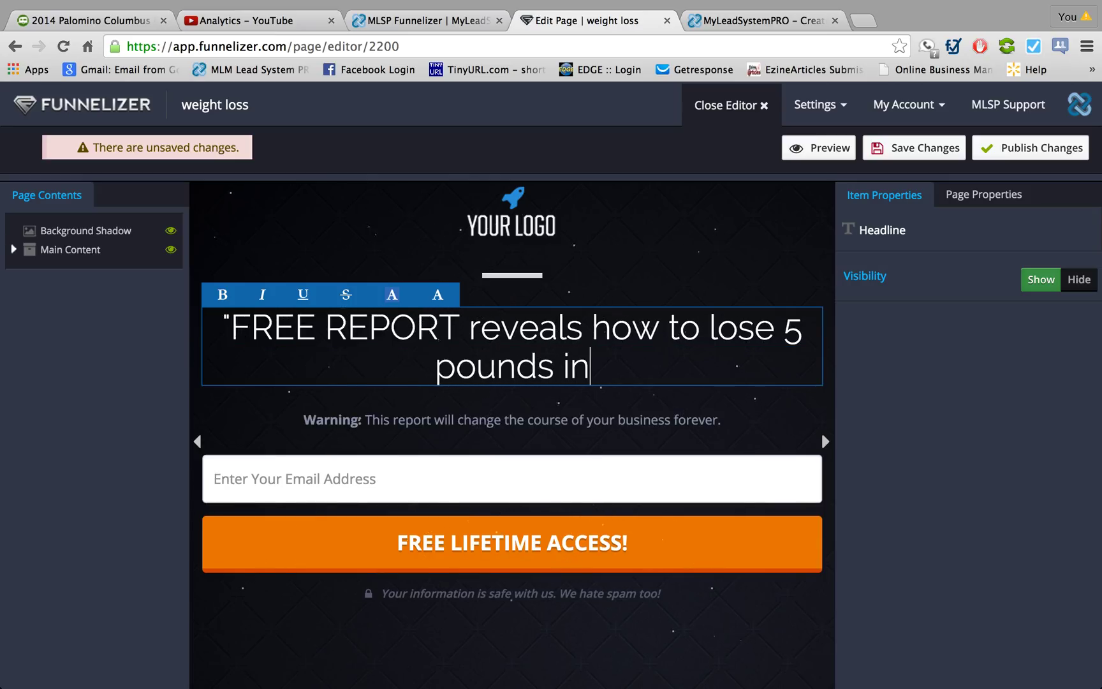
type(" 5 days")
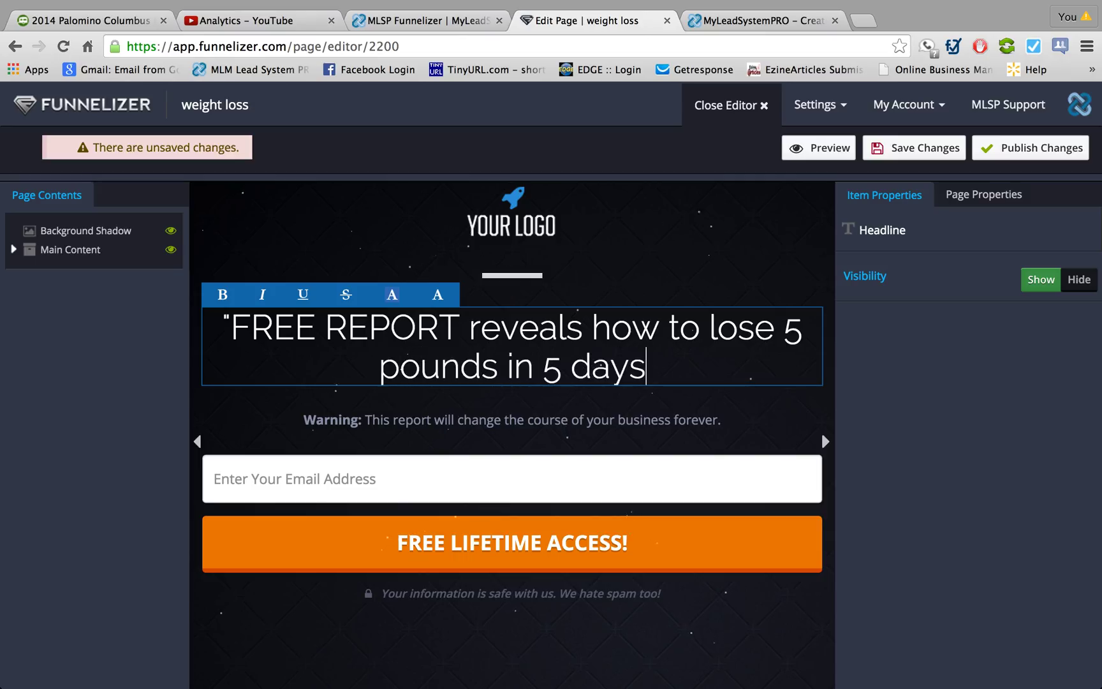
type(".")
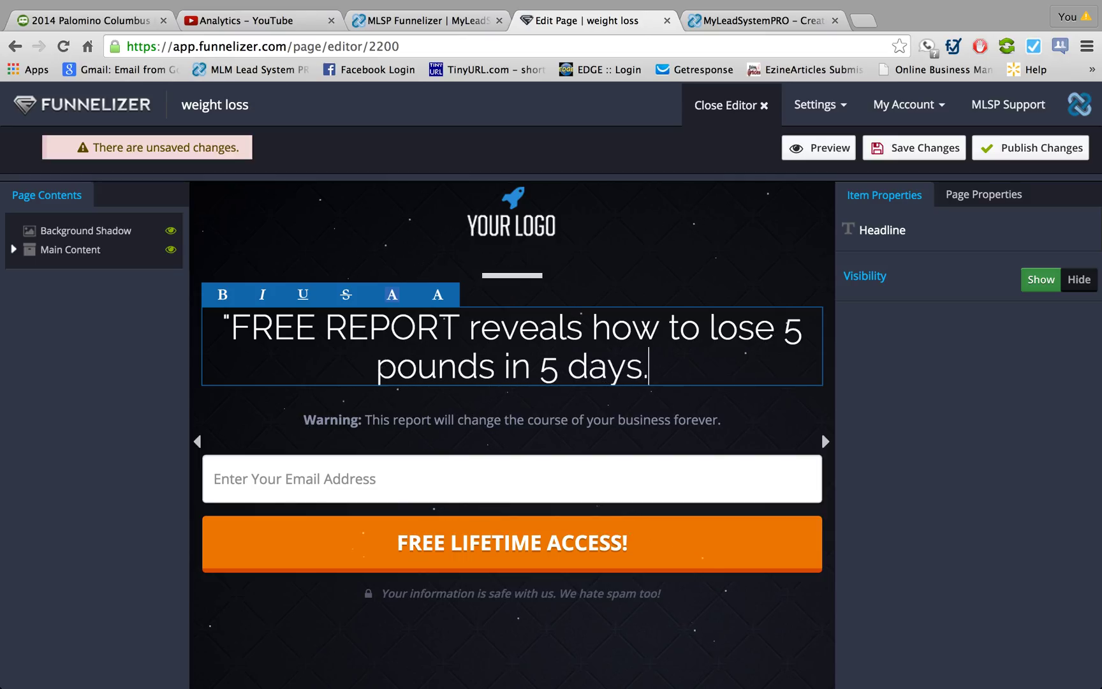
type("\"")
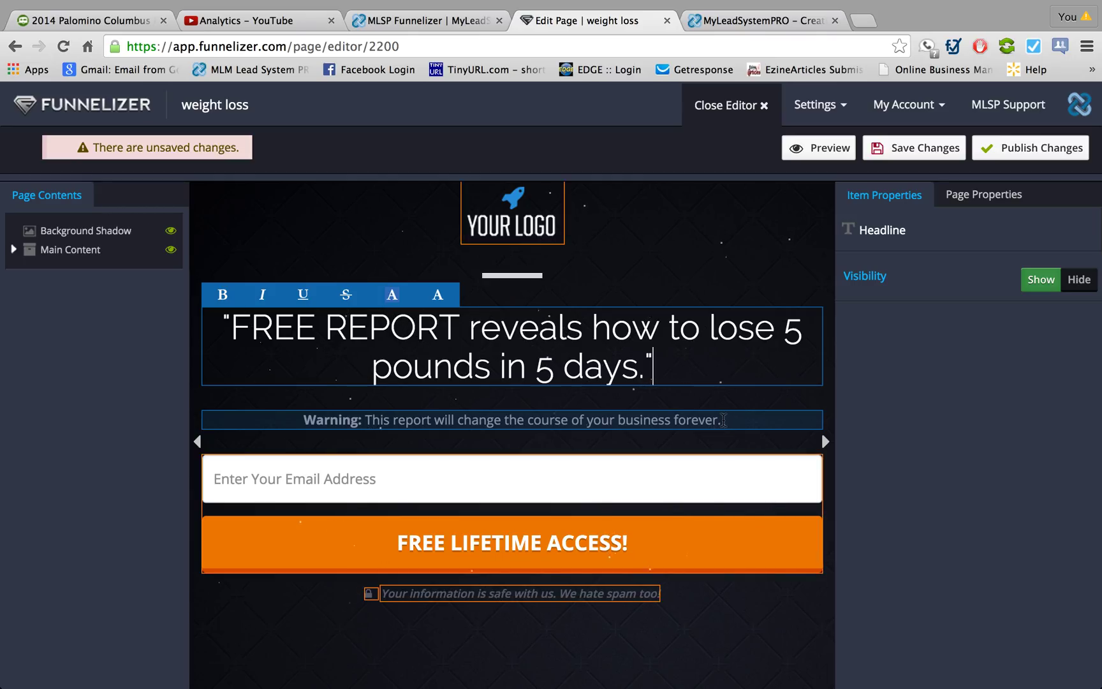
Delete all text in the Warning sub-headline, including the word 'Warning:'
left_click(723, 421)
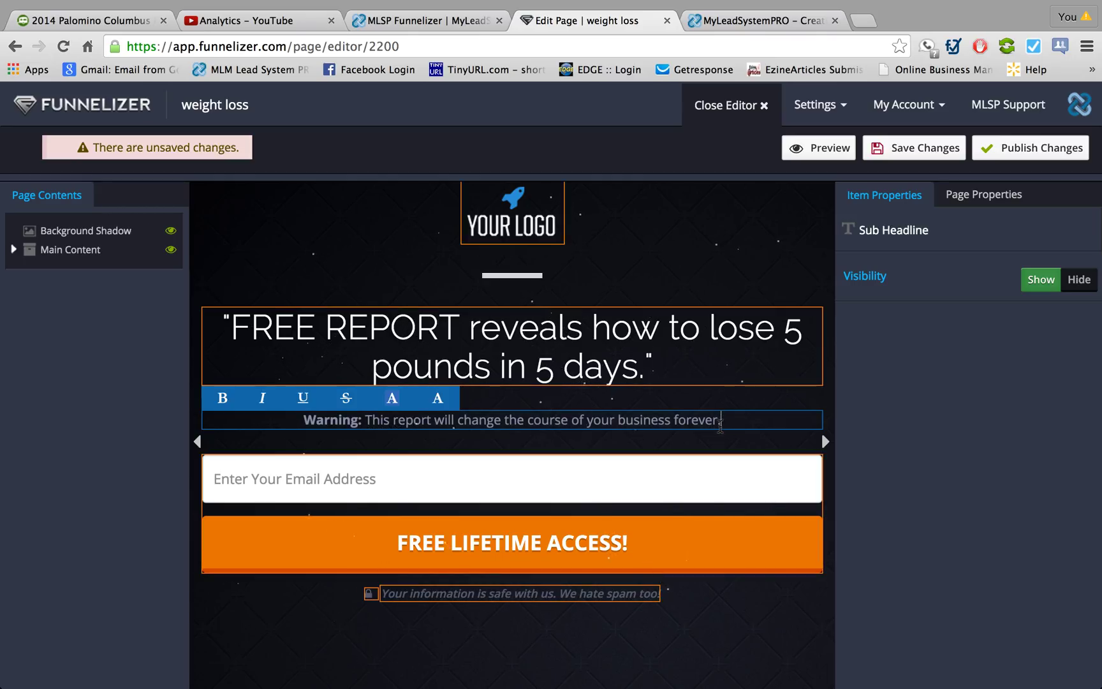
left_click_drag(720, 426, 366, 420)
key("BackSpace")
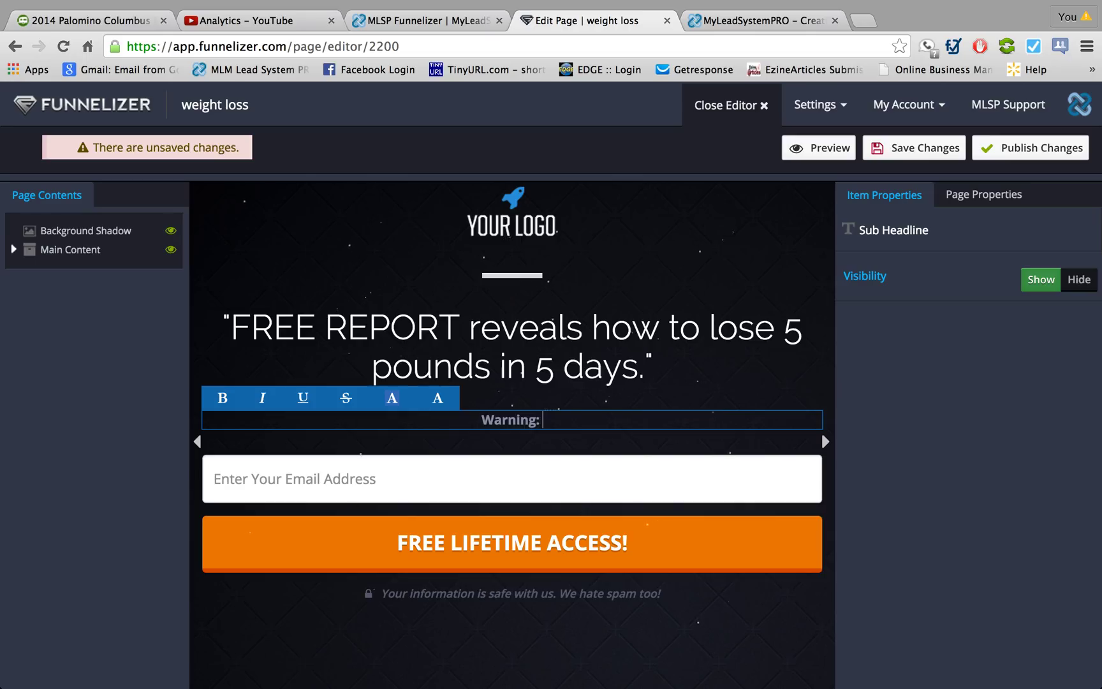
key("BackSpace")
key("BackSpace")
key("BackSpace")
key("BackSpace")
key("BackSpace")
key("BackSpace")
key("BackSpace")
key("BackSpace")
Set the opt-in form's action to Go To URL in the Actions section
left_click(317, 475)
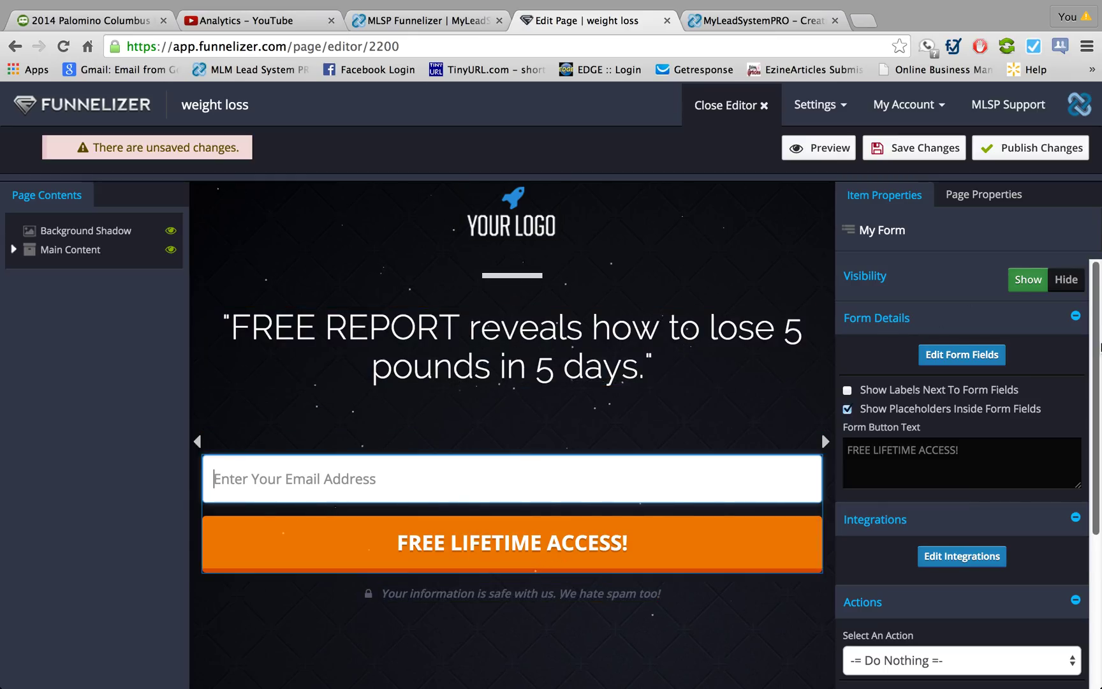
scroll(1100, 372, "down", 1)
scroll(1099, 371, "down", 3)
scroll(1099, 372, "down", 3)
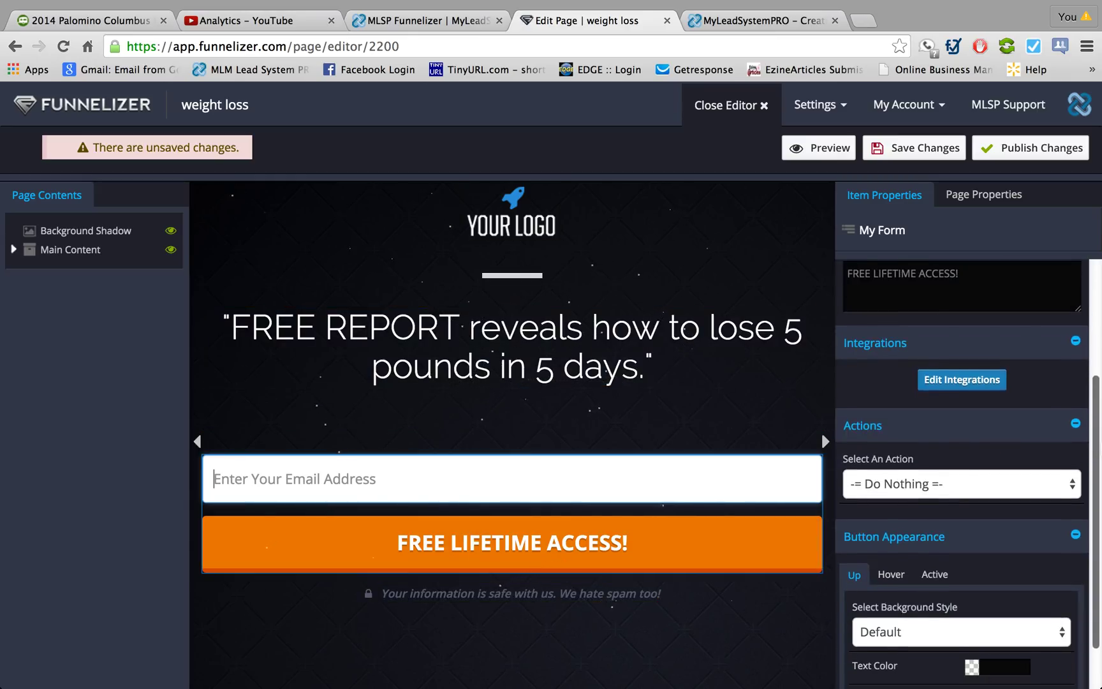
scroll(1099, 372, "down", 2)
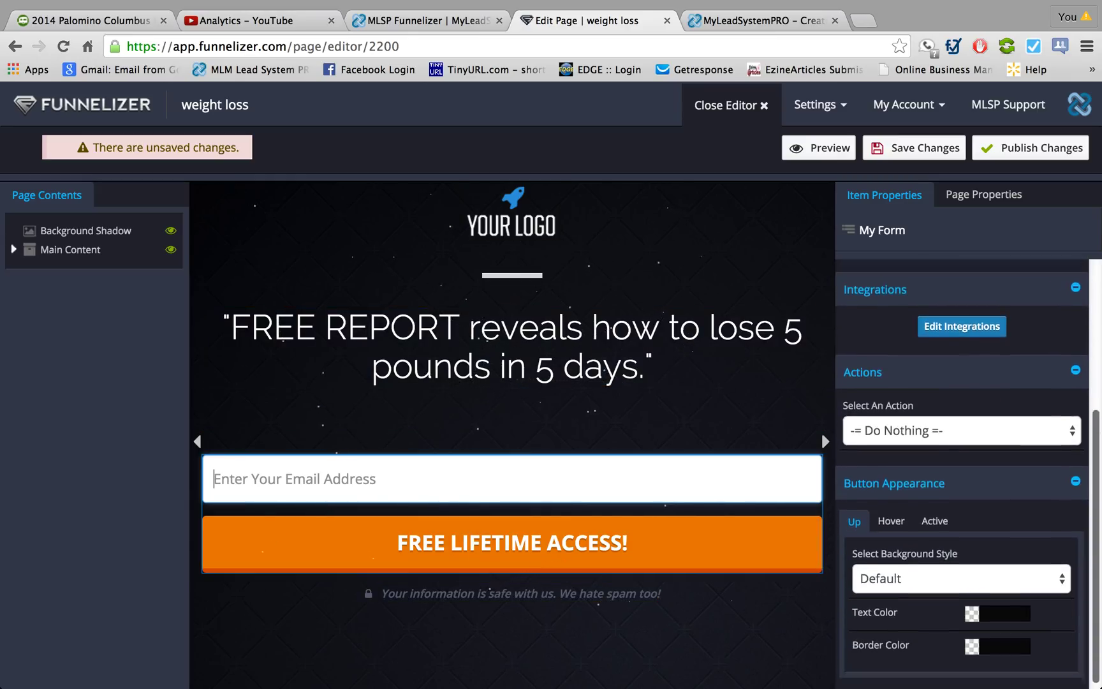
left_click(1071, 427)
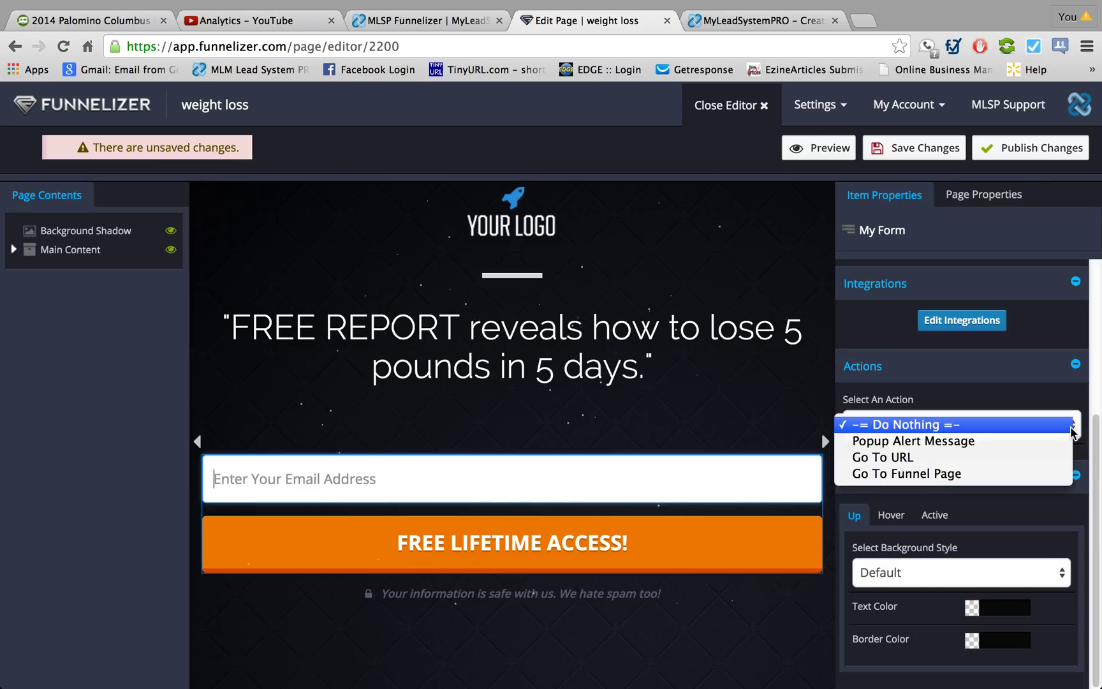
left_click(903, 458)
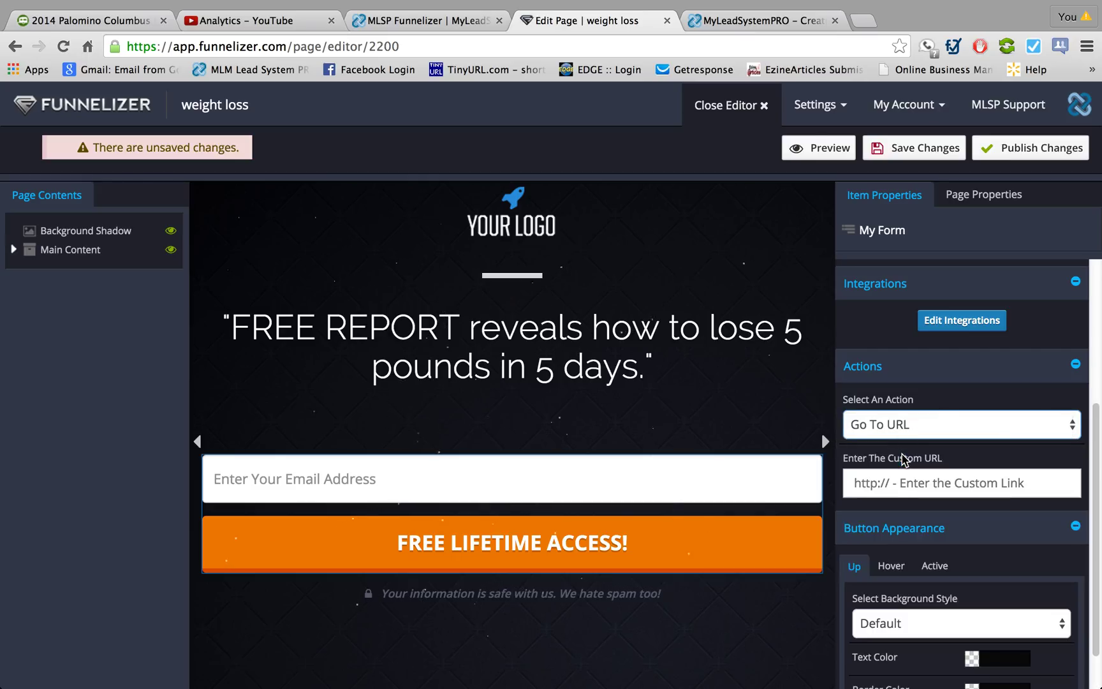
left_click(884, 482)
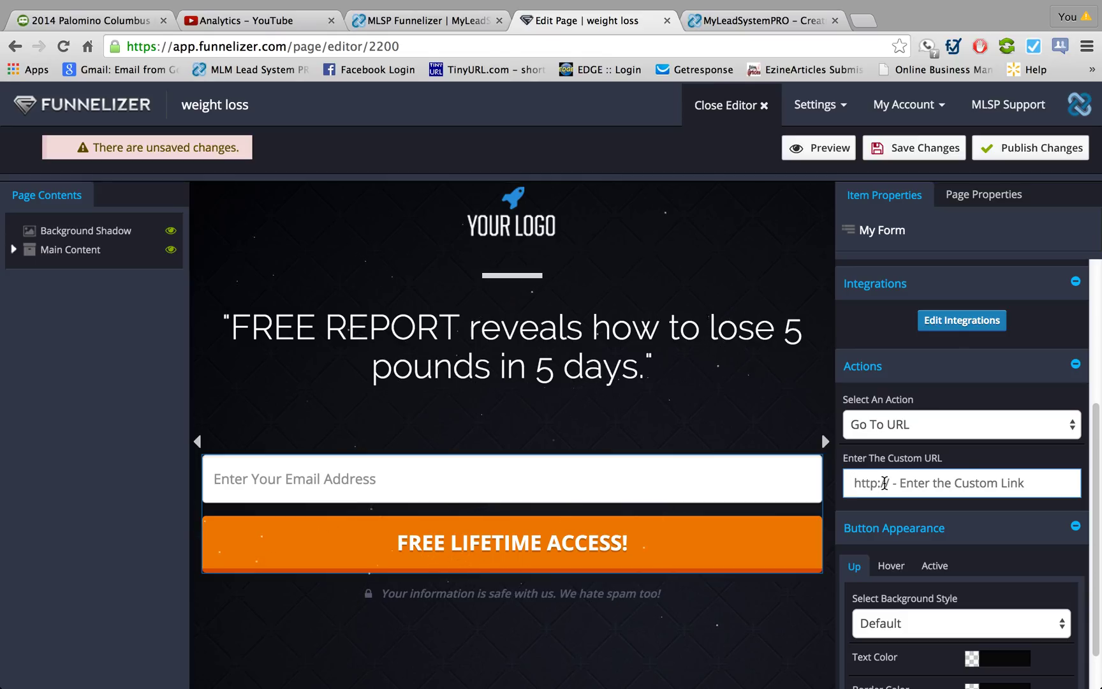
left_click(1072, 424)
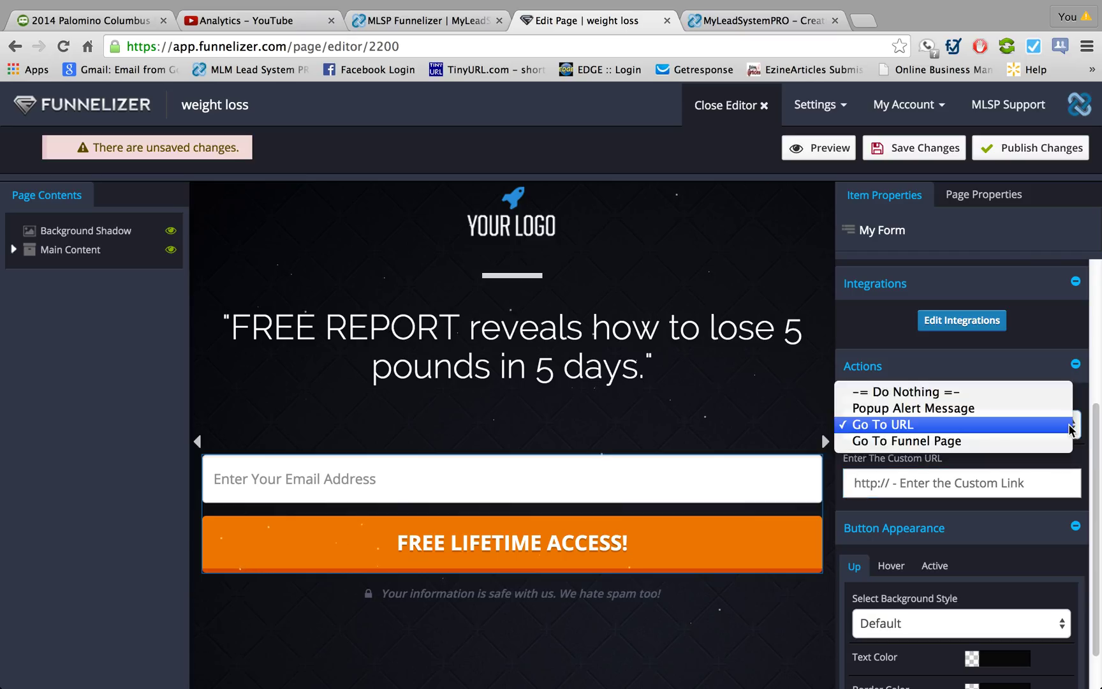
left_click(964, 471)
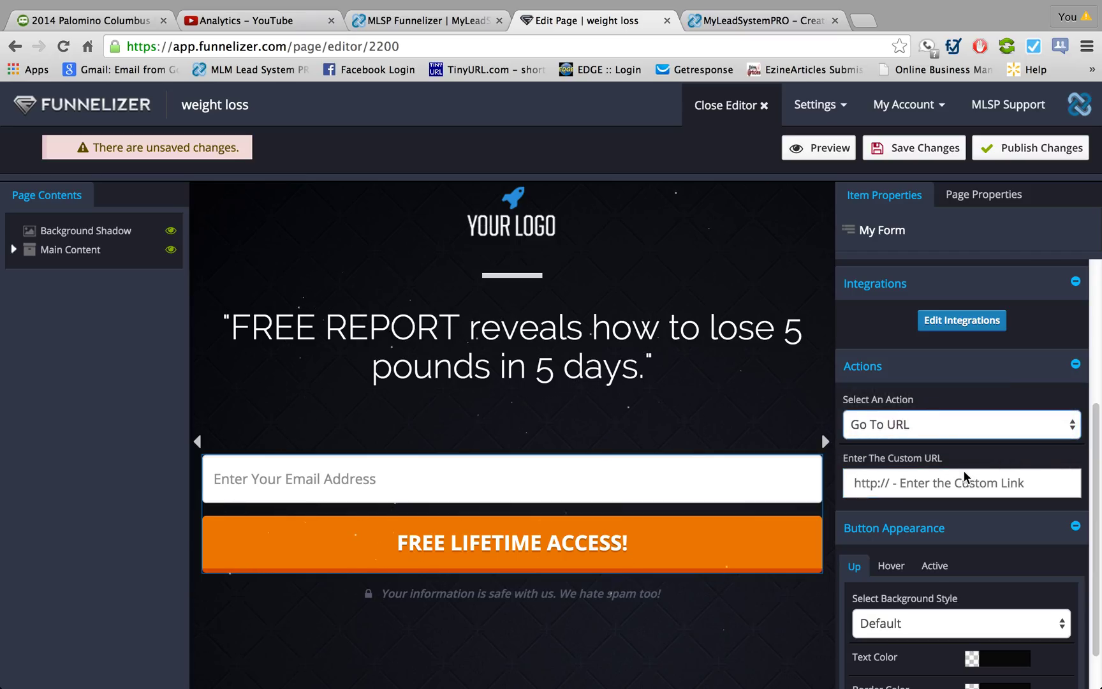
Select the opt-in button and review its item properties
left_click(618, 540)
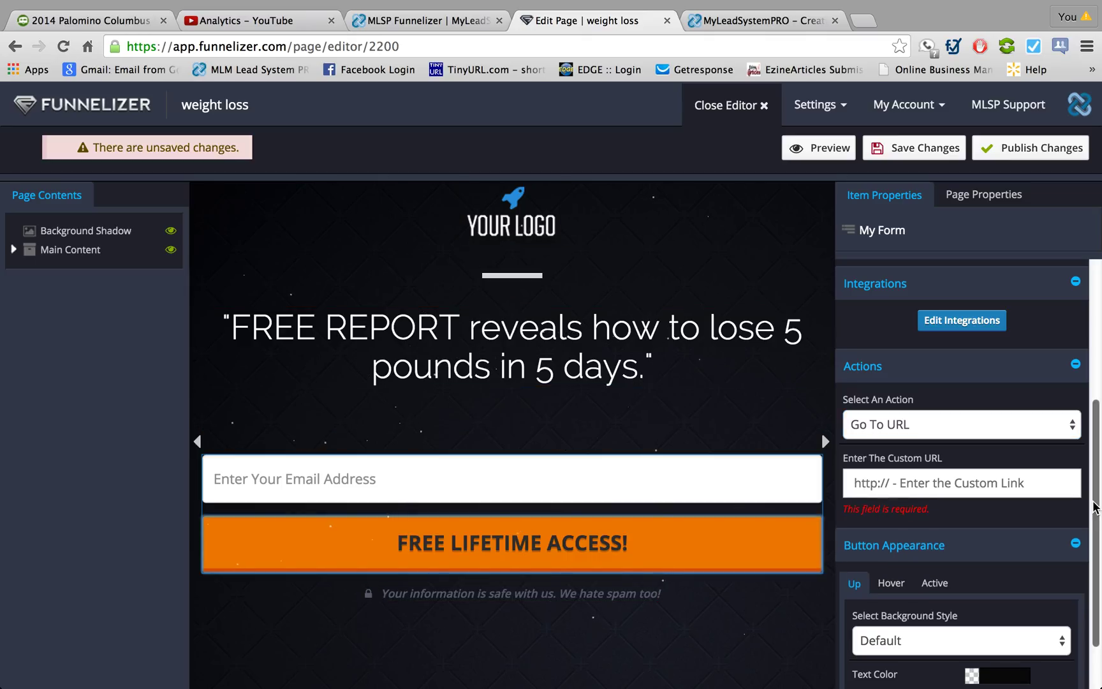
scroll(1098, 574, "down", 2)
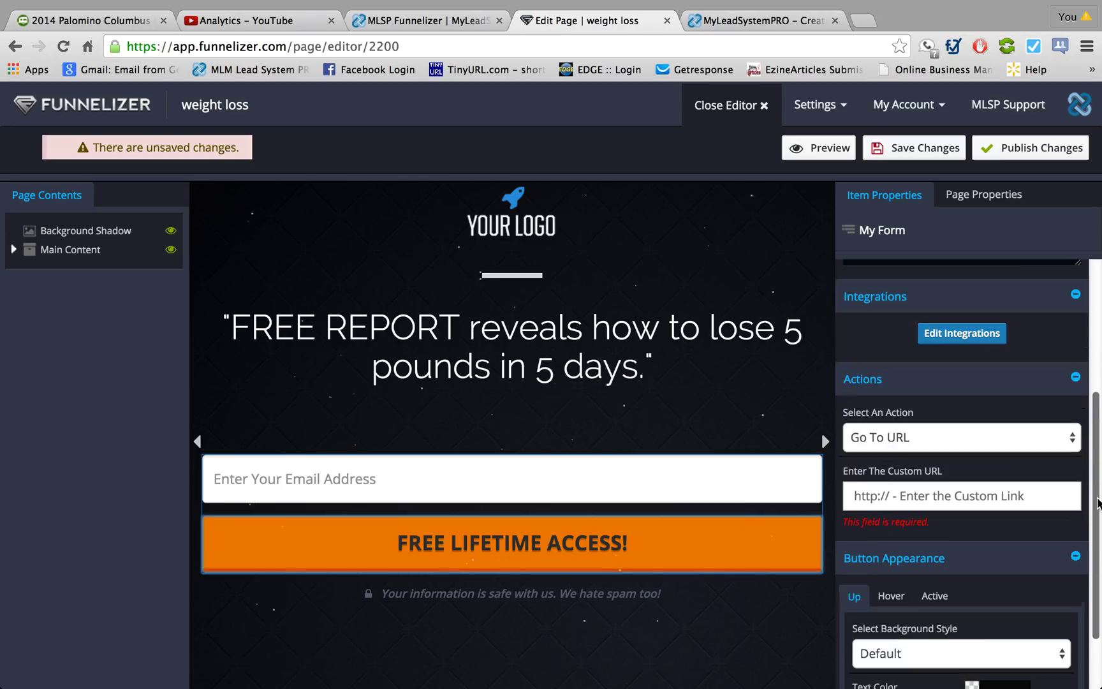
scroll(1098, 574, "up", 2)
scroll(1098, 574, "down", 2)
scroll(968, 472, "down", 1)
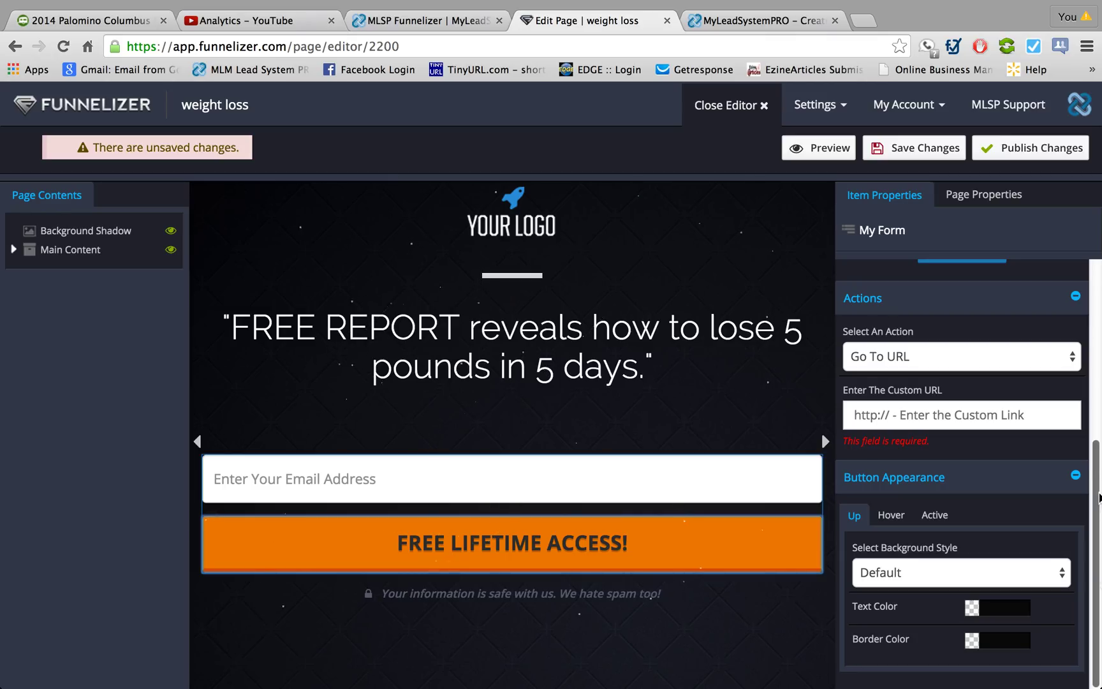
left_click_drag(1091, 470, 1084, 433)
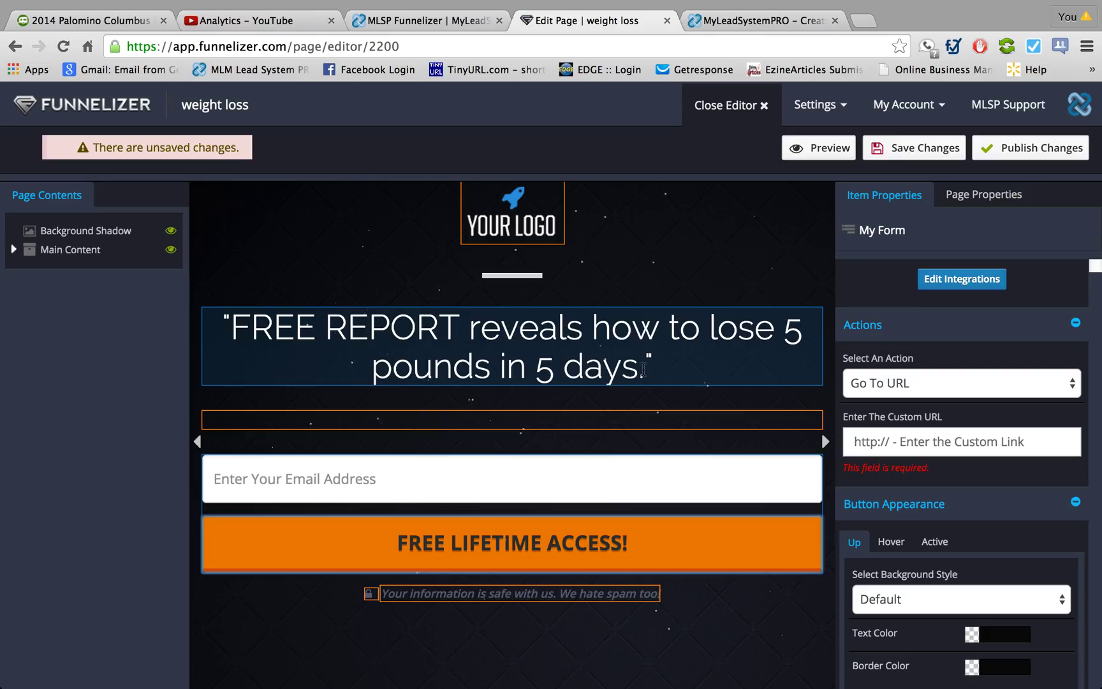
left_click(715, 355)
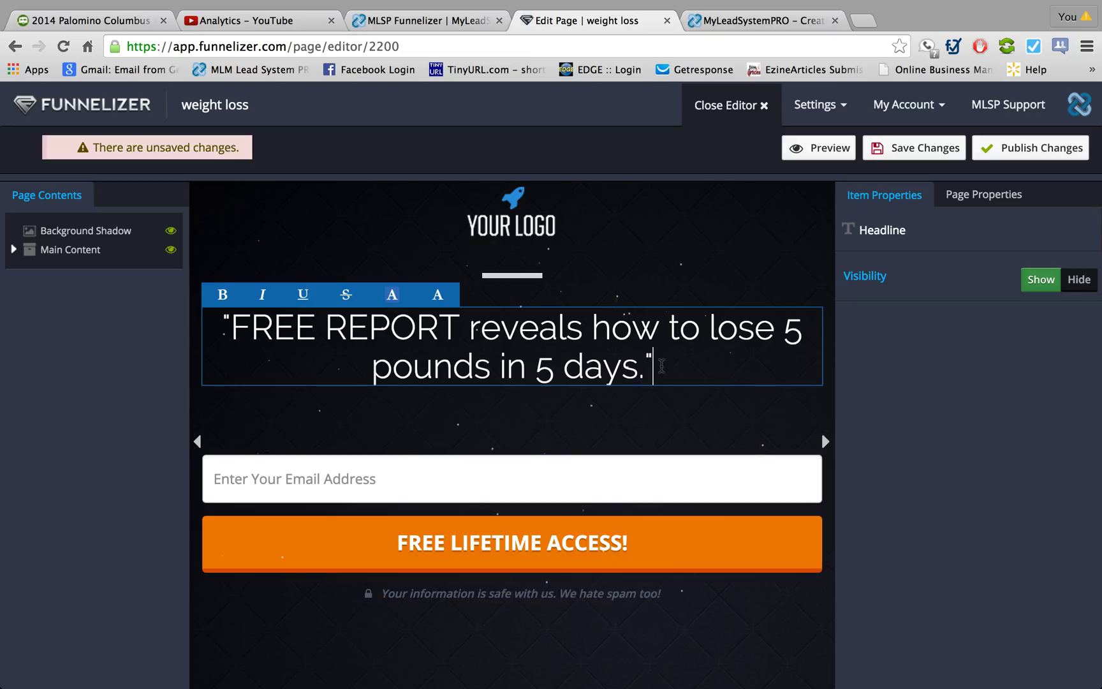
mouse_move(661, 365)
left_mouse_down()
mouse_move(632, 365)
mouse_move(593, 328)
mouse_move(665, 386)
left_mouse_up()
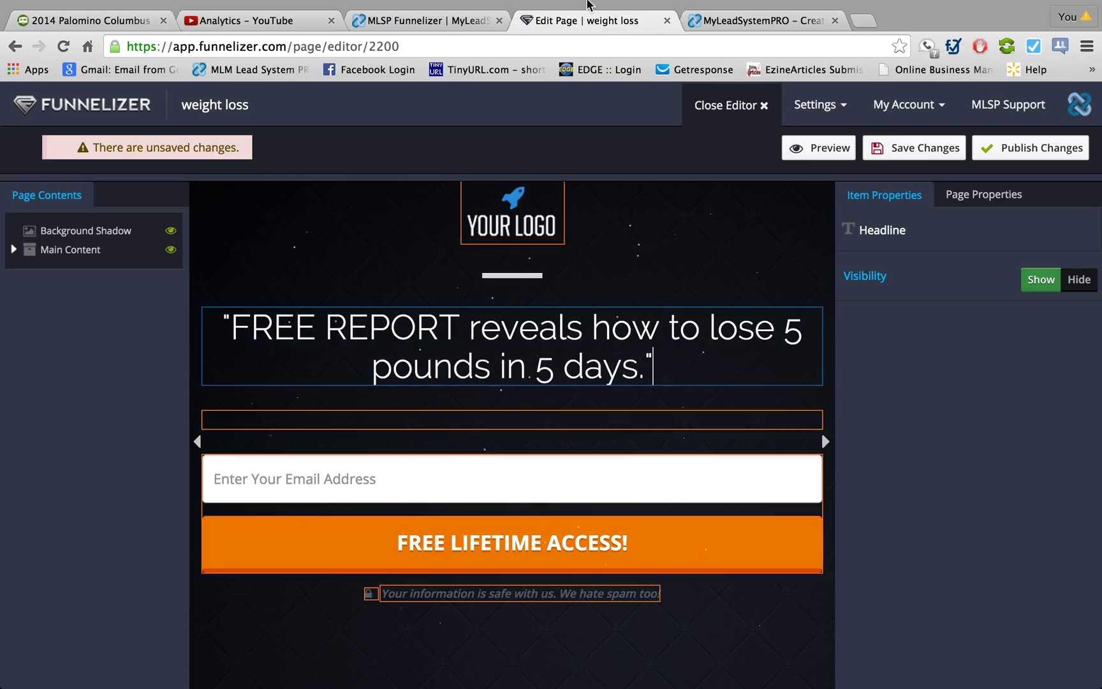
mouse_move(748, 8)
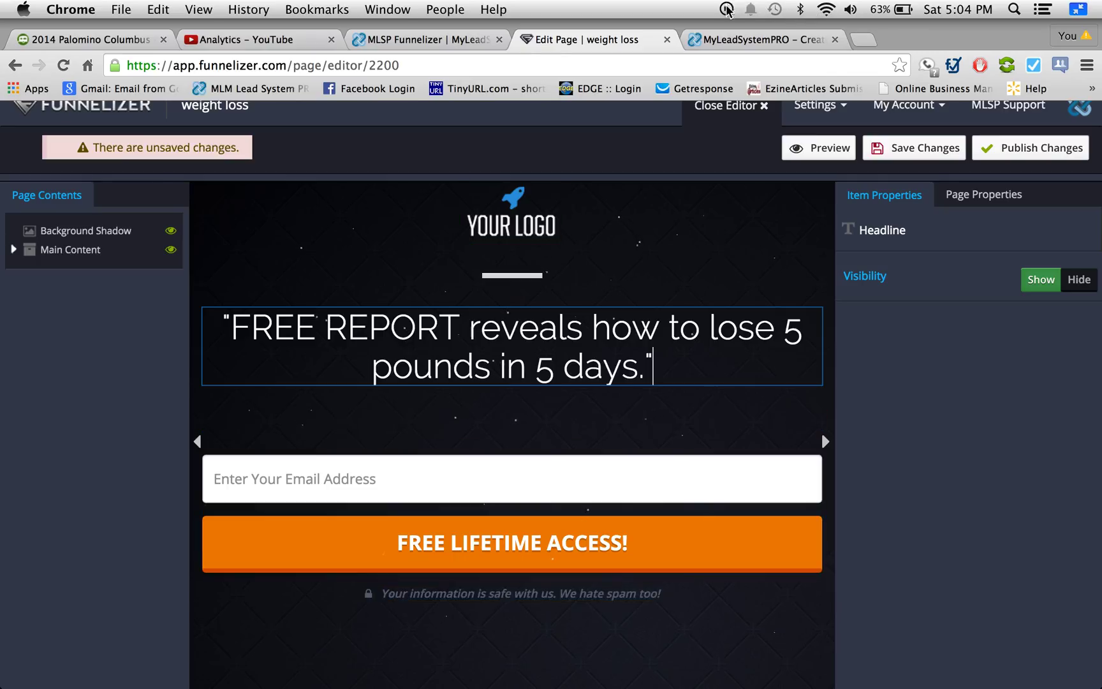